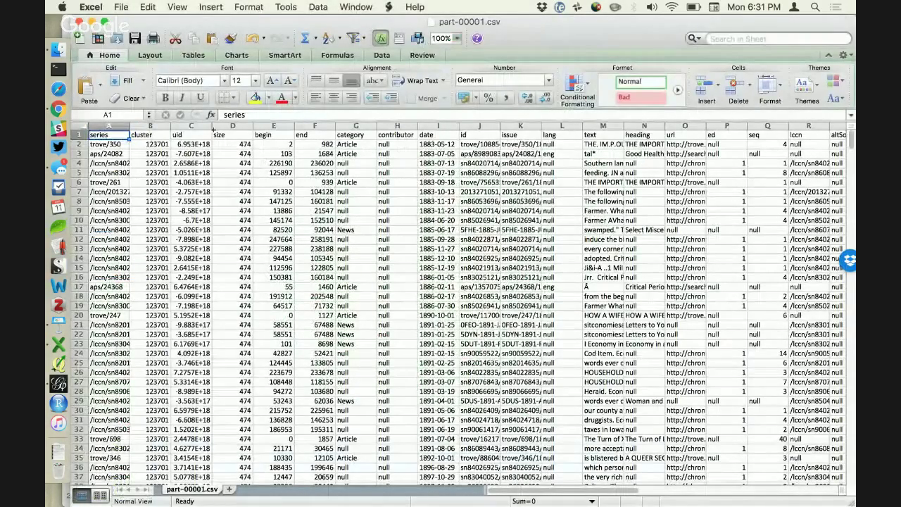
# Narrow the uid column slightly and widen the text column so more of each passage shows.
pyautogui.moveTo(213, 128); pyautogui.dragTo(209, 127)
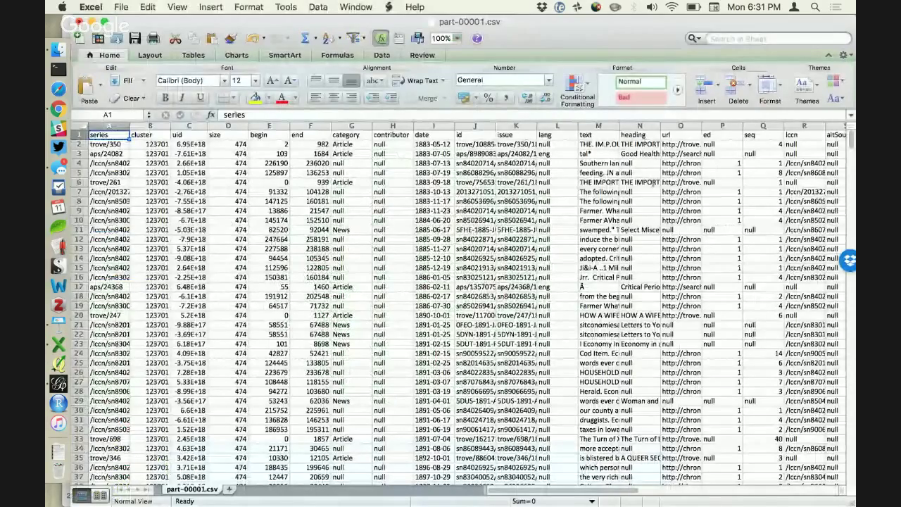
pyautogui.moveTo(619, 126); pyautogui.dragTo(670, 126)
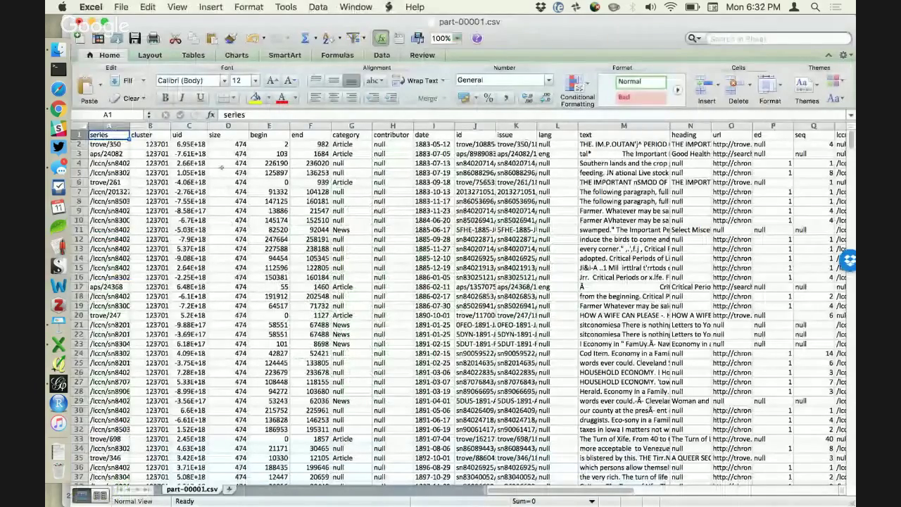
# Select the first record in row 2 and look over the spreadsheet's rows and columns.
pyautogui.press('Down')
pyautogui.hotkey('shift', 'space')
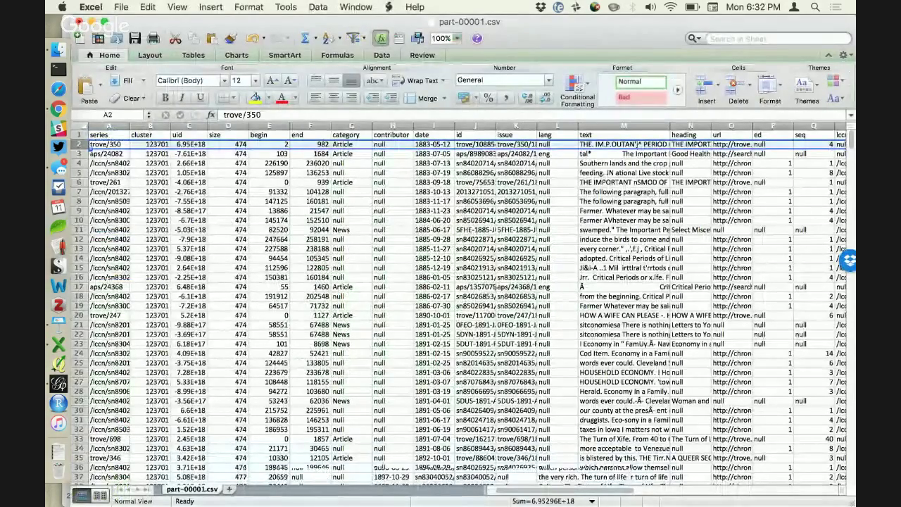
pyautogui.hscroll(3, 496, 287)
pyautogui.scroll(-5, 510, 361)
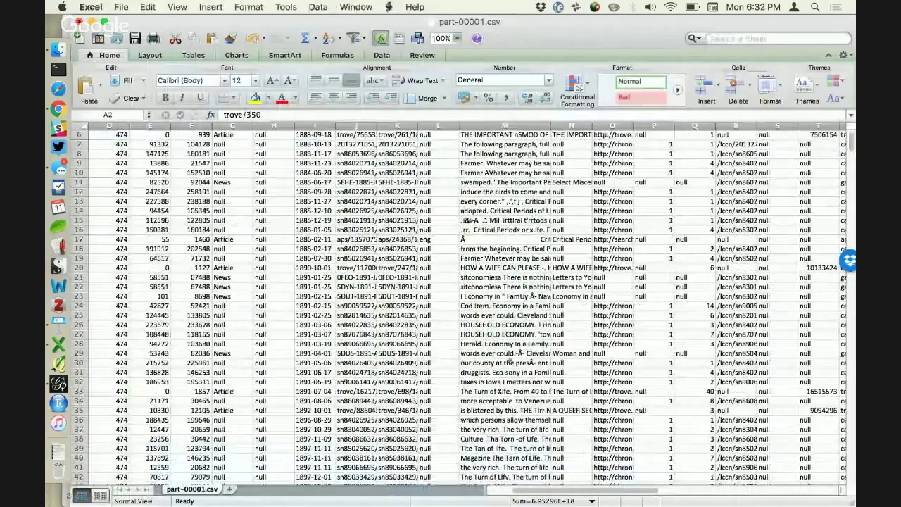
pyautogui.scroll(-5, 510, 360)
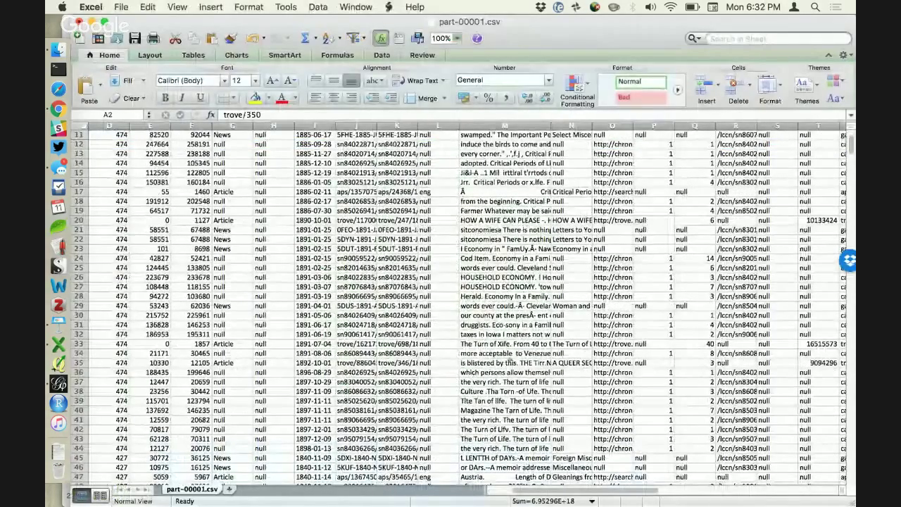
pyautogui.scroll(10, 510, 360)
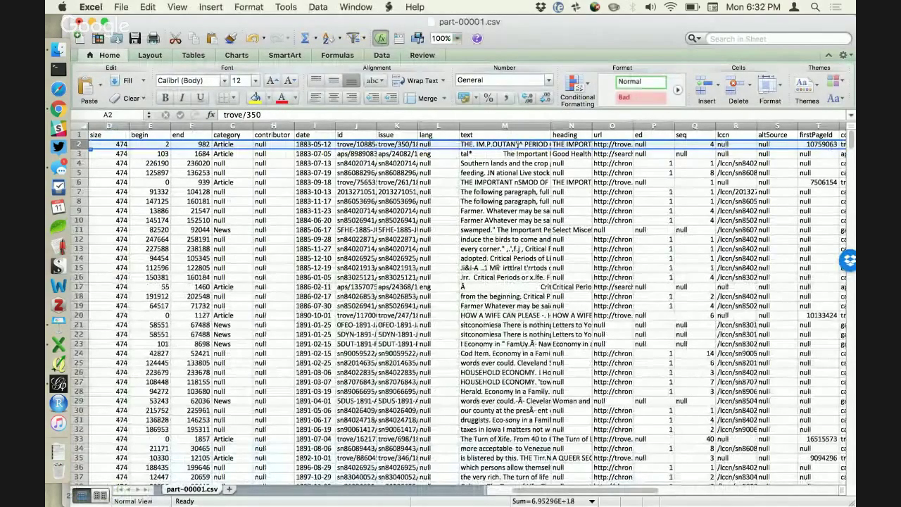
pyautogui.hscroll(-3, 450, 310)
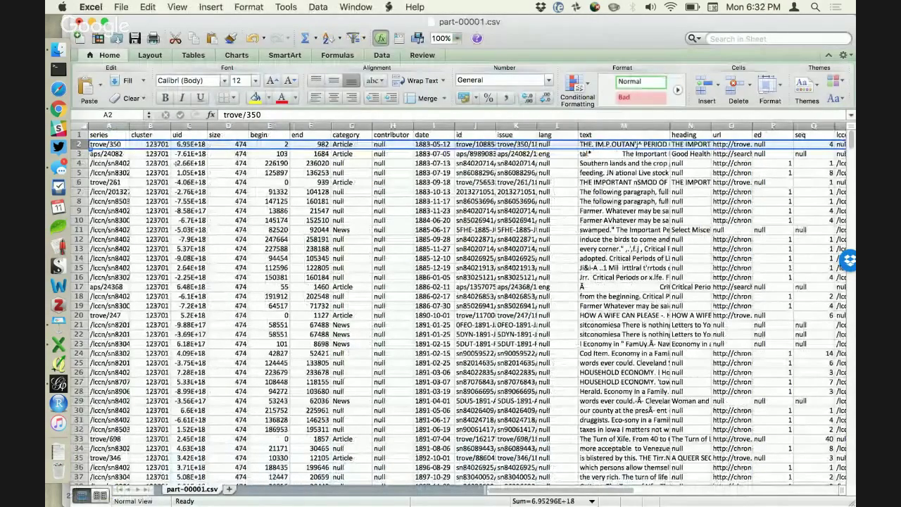
# Examine the first record's fields one by one in row 2, from cluster through the place of publication column and beyond.
pyautogui.click(158, 144)
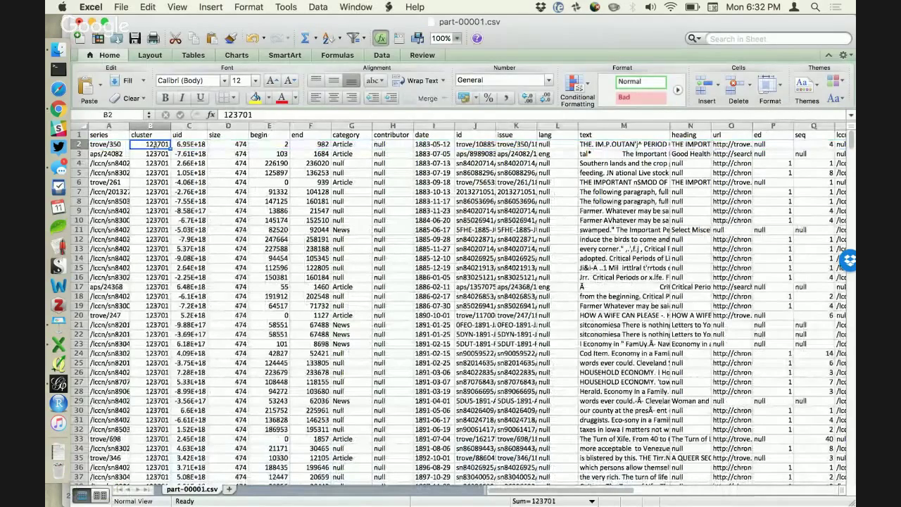
pyautogui.press('Right')
pyautogui.press('Right')
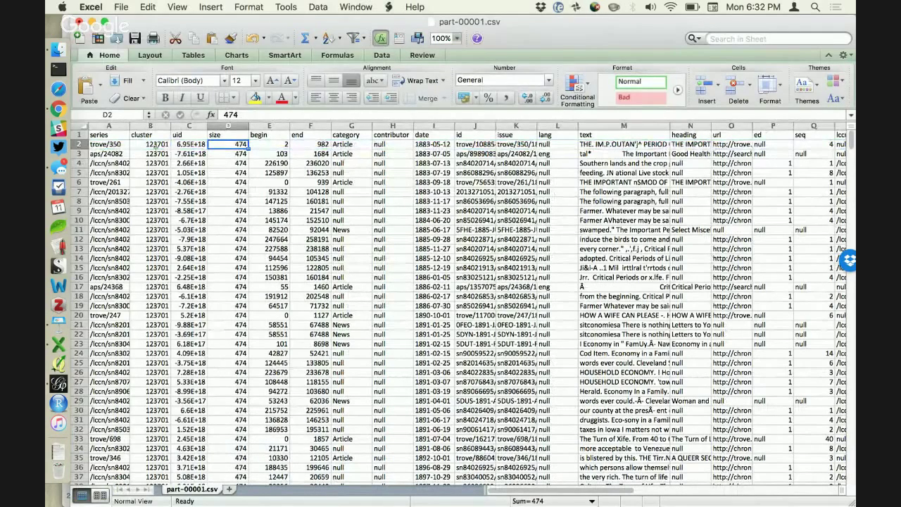
pyautogui.press('Right')
pyautogui.press('Right')
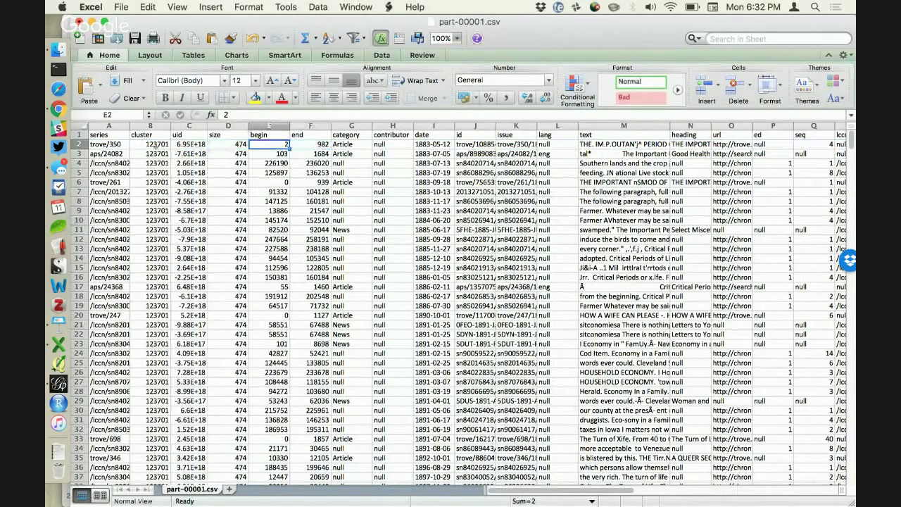
pyautogui.press('Right')
pyautogui.press('Right')
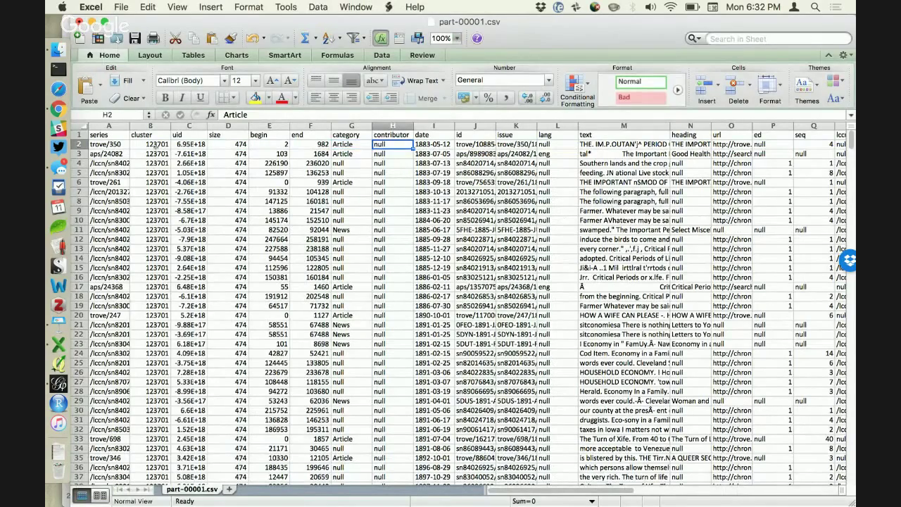
pyautogui.press('Right')
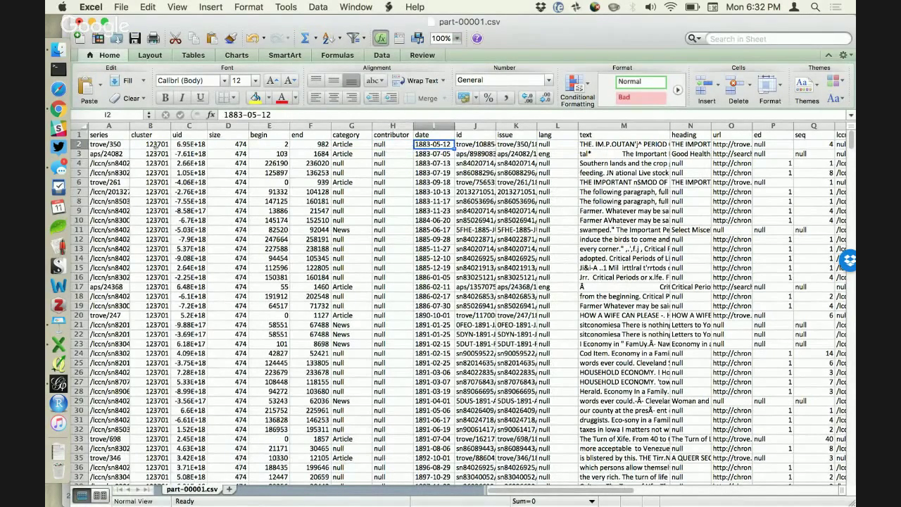
pyautogui.press('Right')
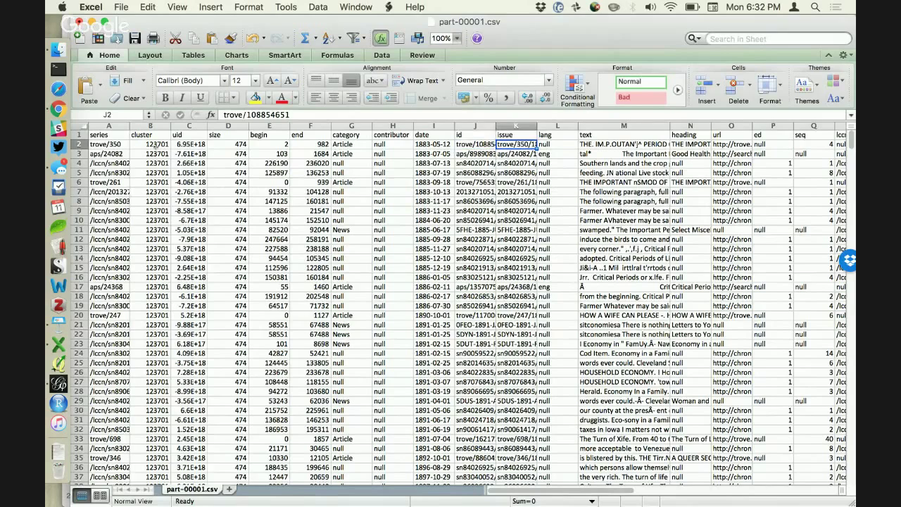
pyautogui.press('Right')
pyautogui.press('Right')
pyautogui.press('Right')
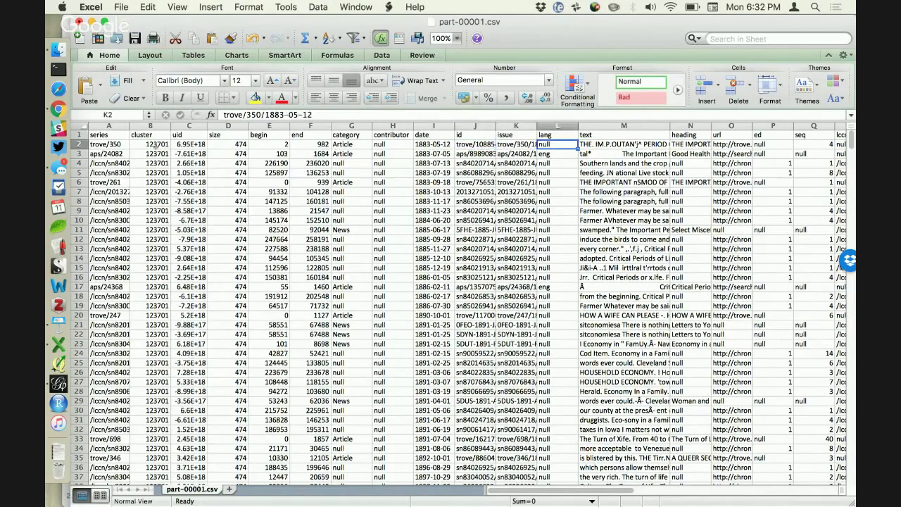
pyautogui.press('Right')
pyautogui.press('Right')
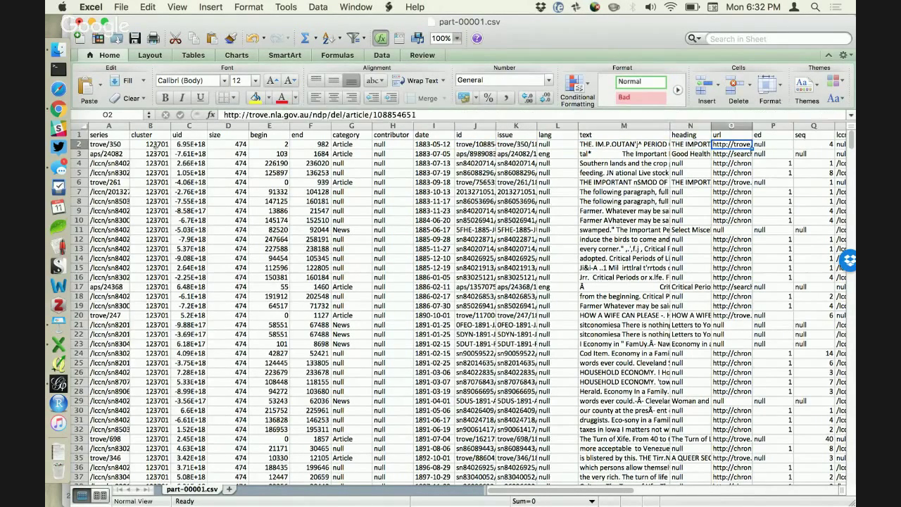
pyautogui.press('Right')
pyautogui.press('Right')
pyautogui.press('Right')
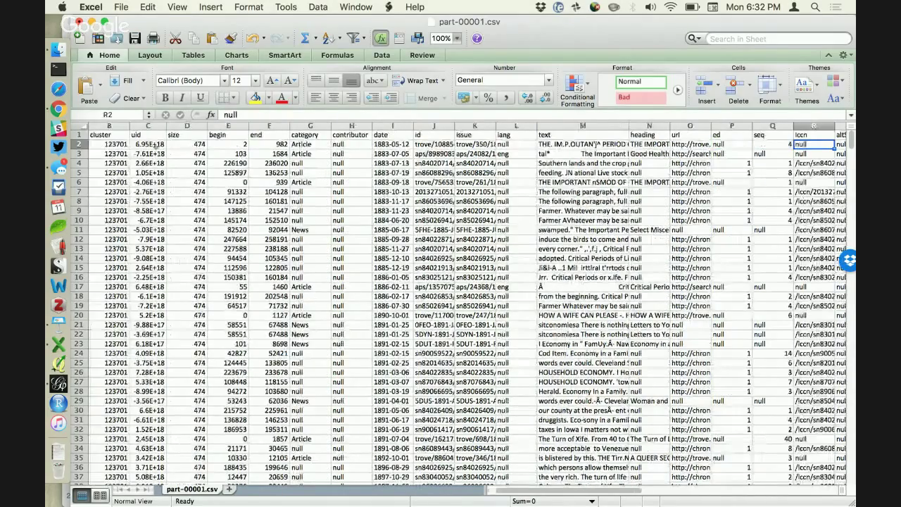
pyautogui.press('Right')
pyautogui.press('Right')
pyautogui.press('Right')
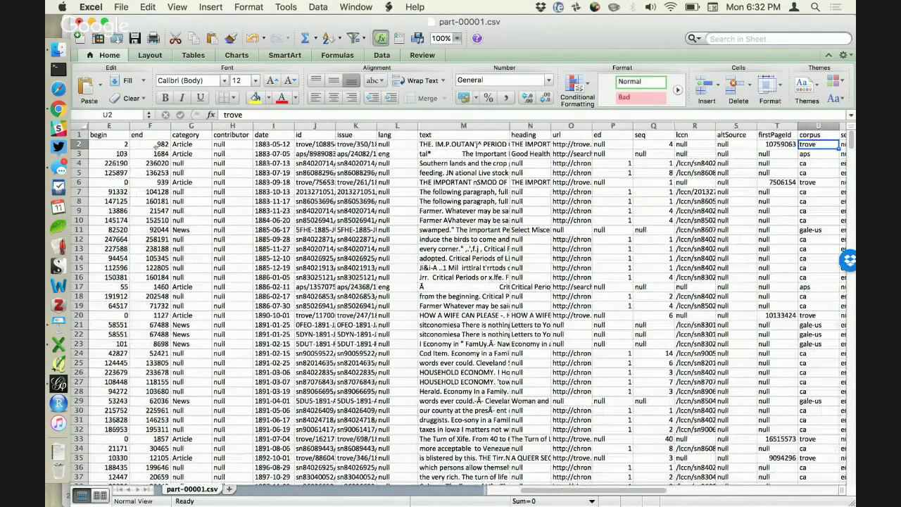
pyautogui.press('Right')
pyautogui.press('Right')
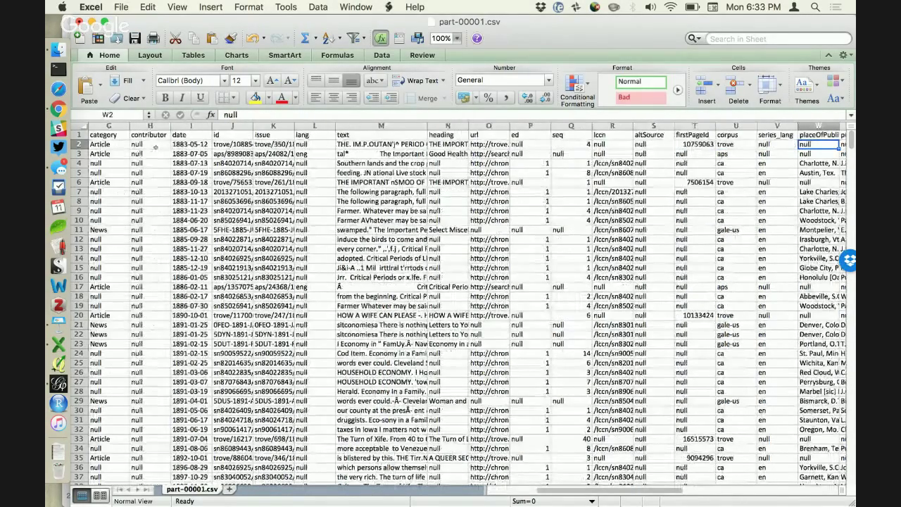
pyautogui.press('Right')
pyautogui.press('Right')
pyautogui.press('Right')
# Examine the size values in D2:D35 and the repeated cluster numbers in column B.
pyautogui.hscroll(-10, 169, 162)
pyautogui.scroll(-1, 192, 173)
pyautogui.scroll(1, 192, 173)
pyautogui.moveTo(229, 144); pyautogui.dragTo(235, 458)
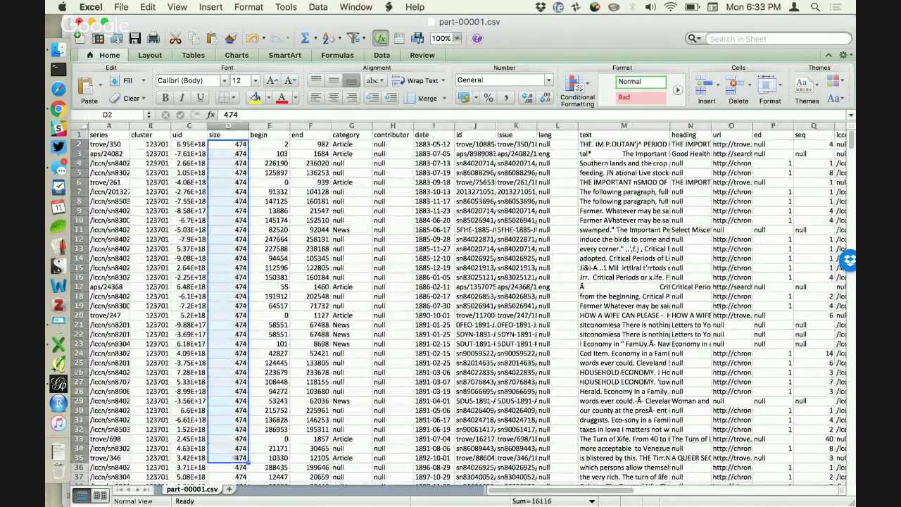
pyautogui.click(161, 391)
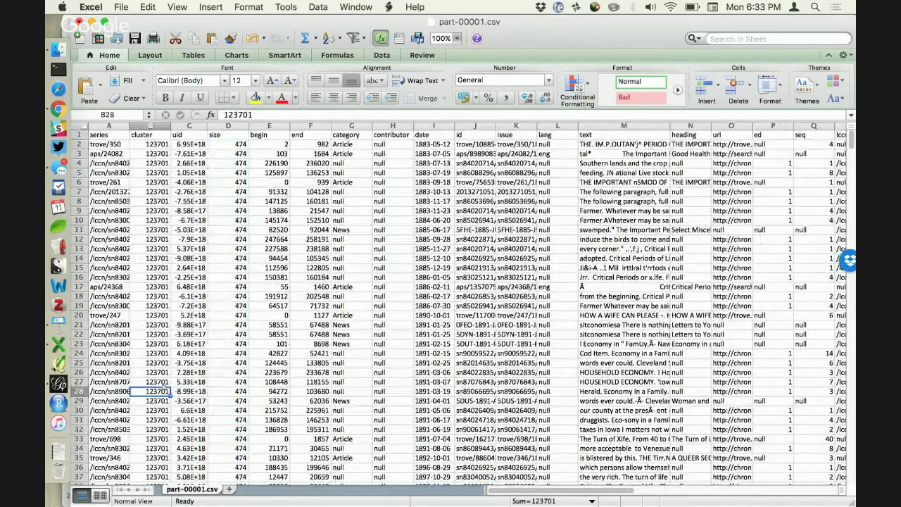
pyautogui.scroll(-5, 164, 386)
pyautogui.scroll(-1, 165, 386)
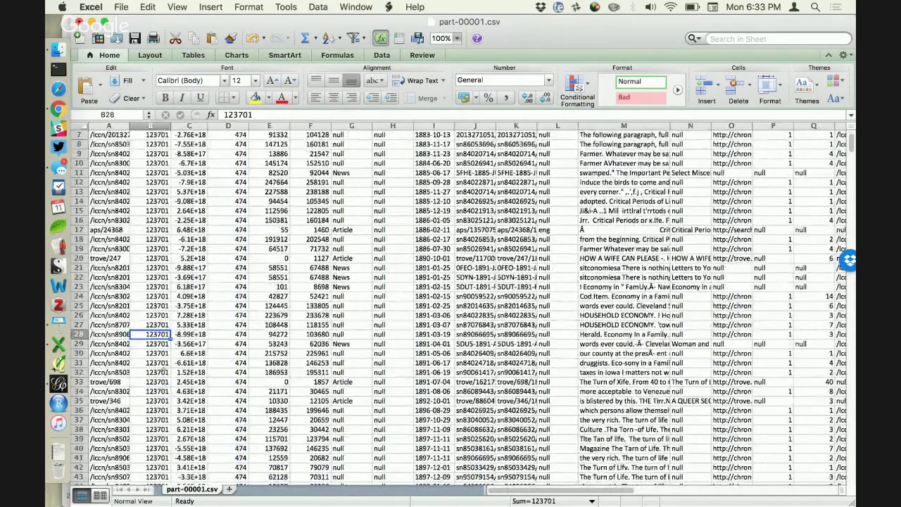
pyautogui.click(157, 278)
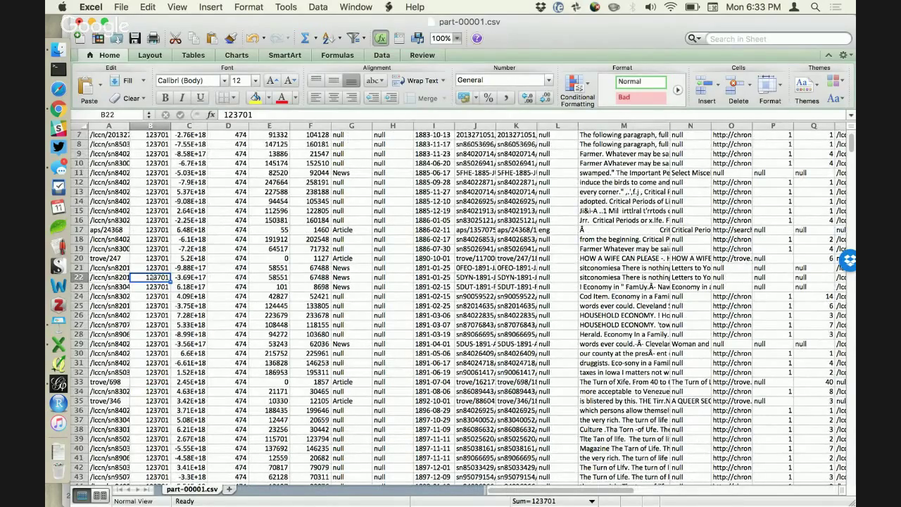
# Compare the newspaper network slide in Keynote with the cluster data in Excel, ending back in Excel.
pyautogui.press('super+Tab')
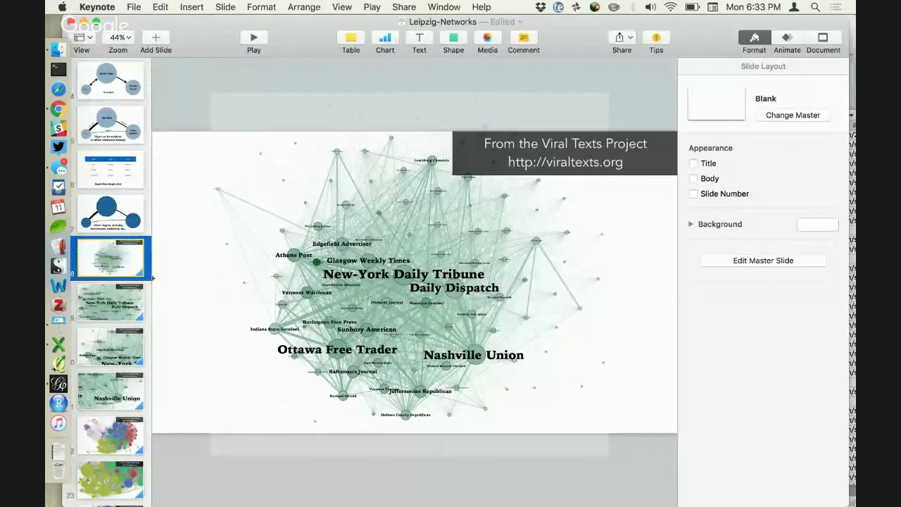
pyautogui.press('super+Tab')
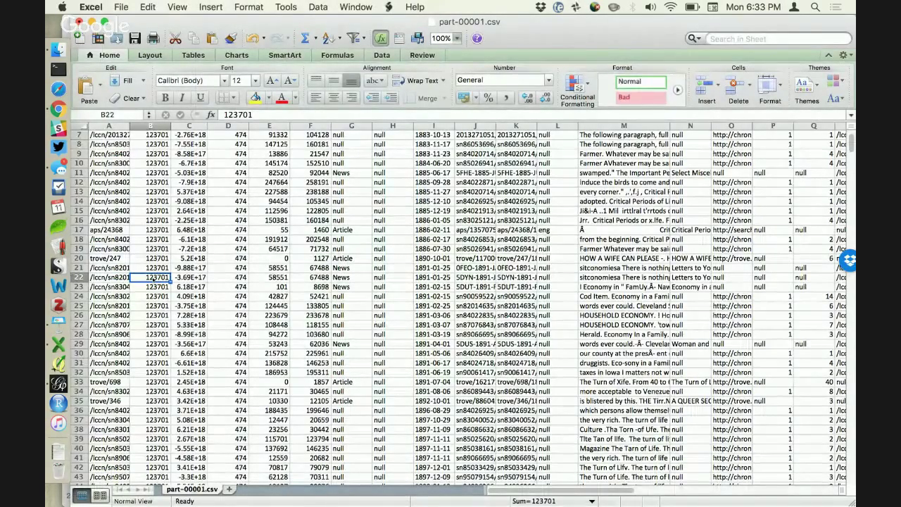
pyautogui.press('super+Tab')
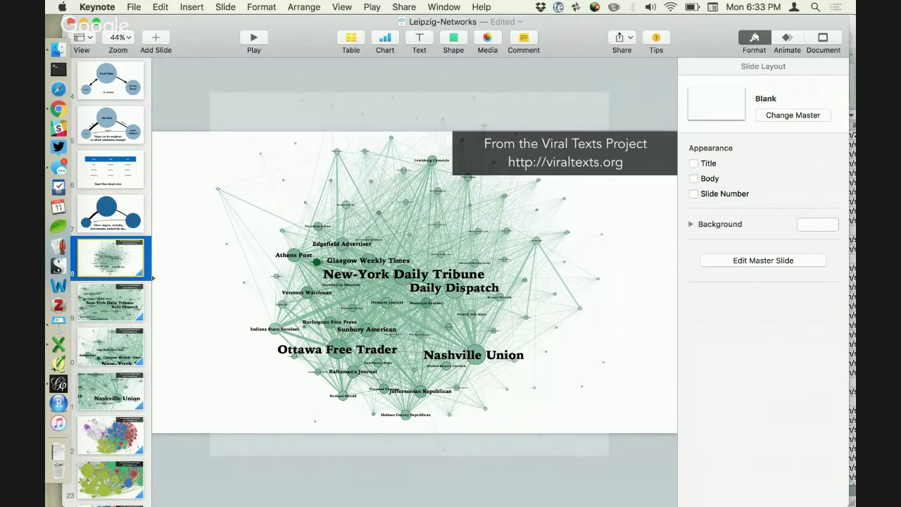
pyautogui.press('super+Tab')
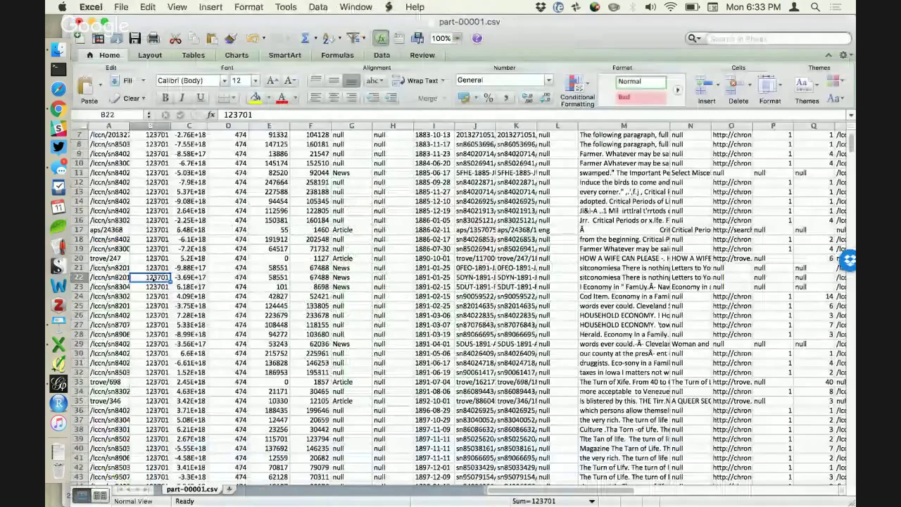
# Highlight rows 7 to 31 to point out a group of records sharing the same cluster number.
pyautogui.click(150, 143)
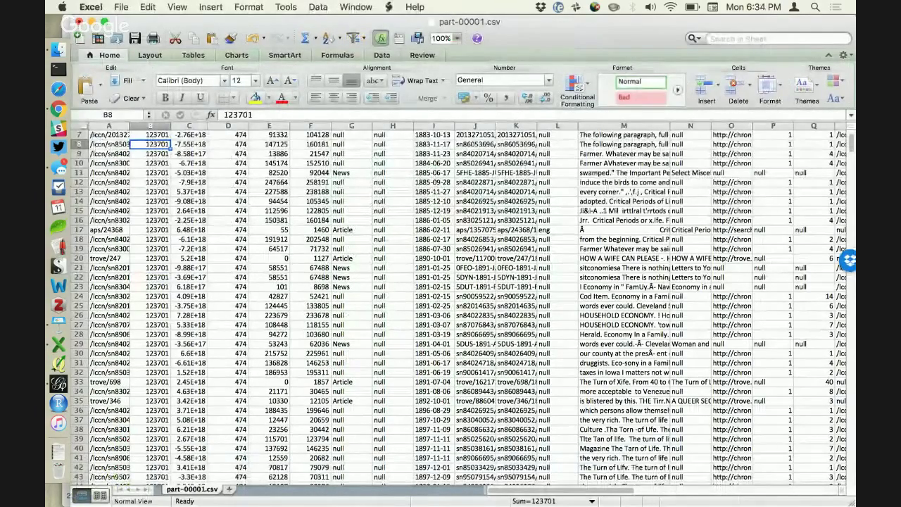
pyautogui.moveTo(78, 135); pyautogui.dragTo(90, 364)
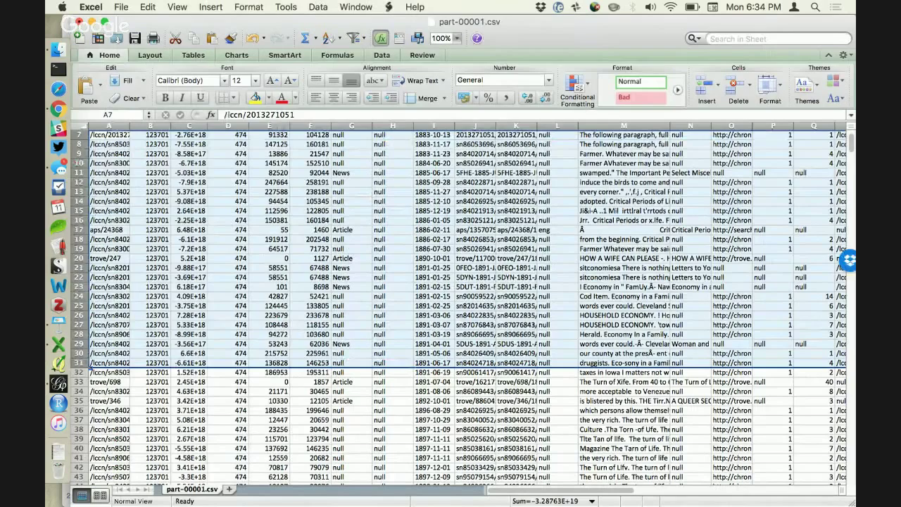
pyautogui.press('Tab')
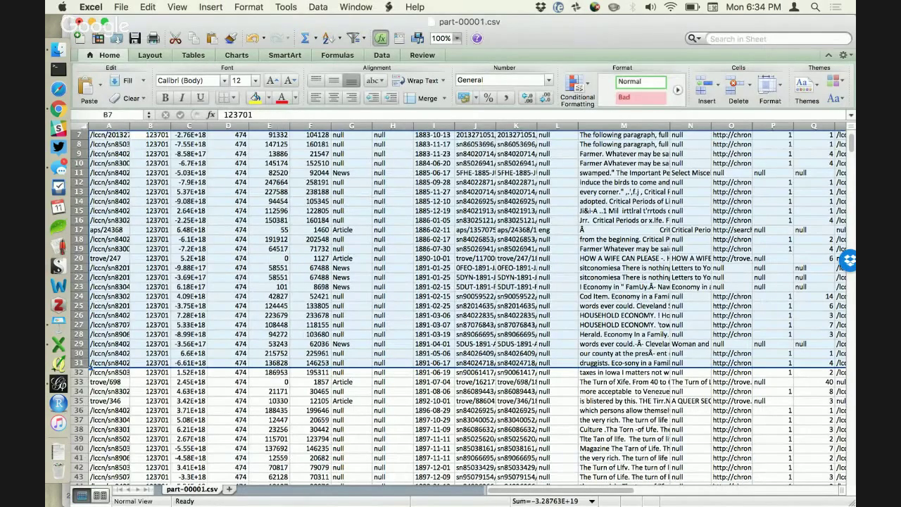
# Switch to the Leipzig-Networks presentation in Keynote and play the slideshow from the green newspaper network slide.
pyautogui.press('super+Tab')
pyautogui.press('super+Tab')
pyautogui.press('super+Tab')
pyautogui.press('super+Tab')
pyautogui.press('super+Tab')
pyautogui.press('super+Tab')
pyautogui.press('super+Tab')
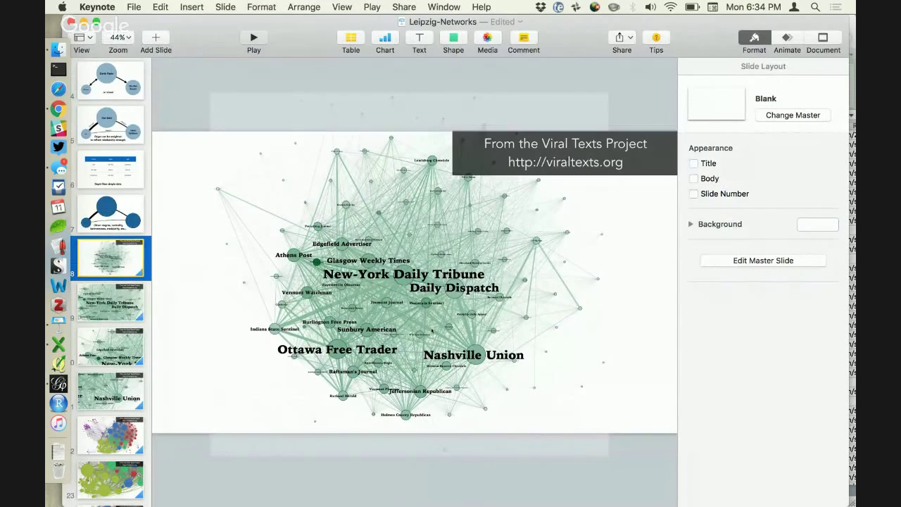
pyautogui.press('alt+super+p')
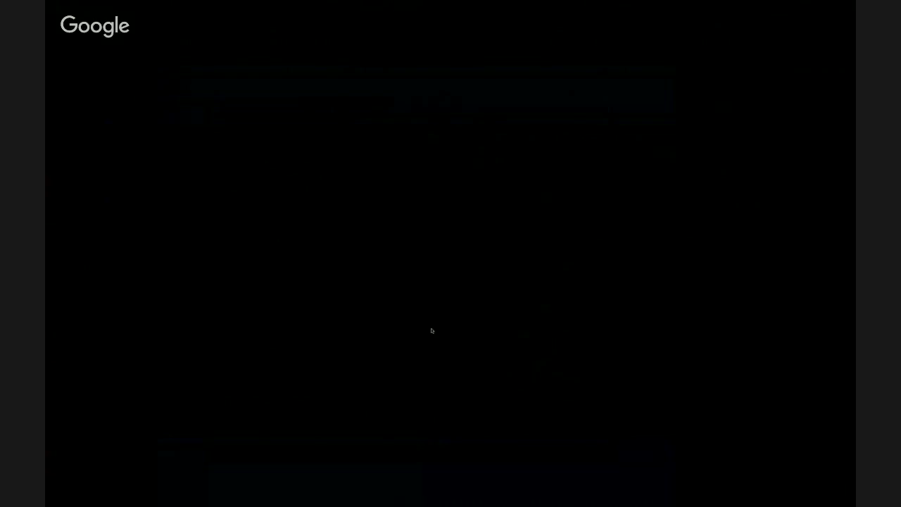
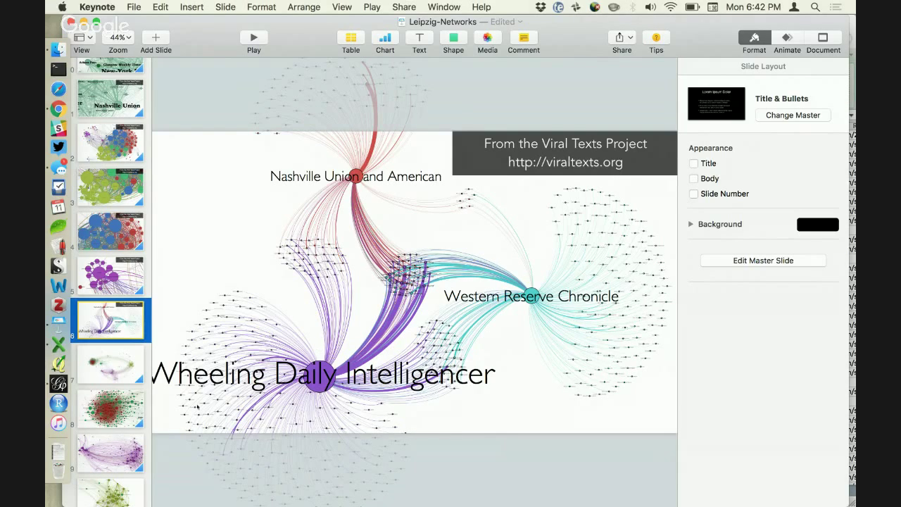
# View the red-and-green newspaper network slide and the purple network slide after it, and switch to Gephi.
pyautogui.click(117, 406)
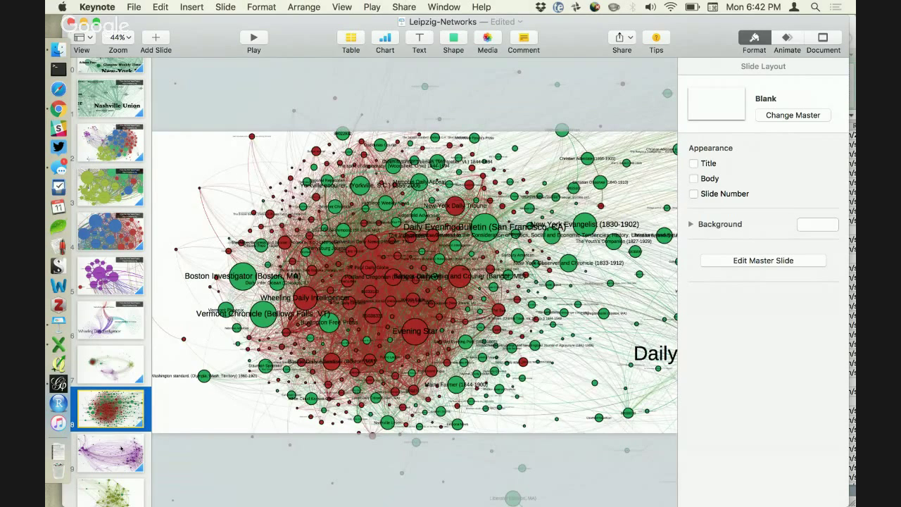
pyautogui.click(121, 448)
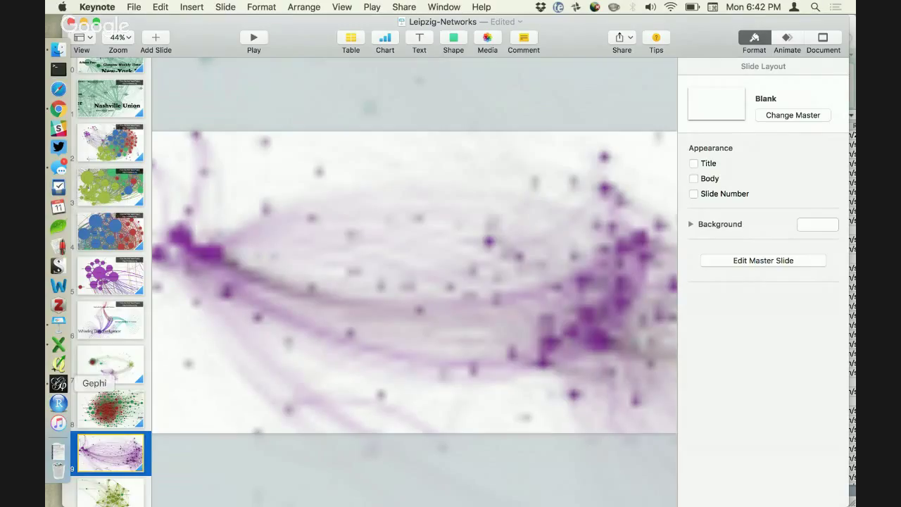
pyautogui.click(58, 364)
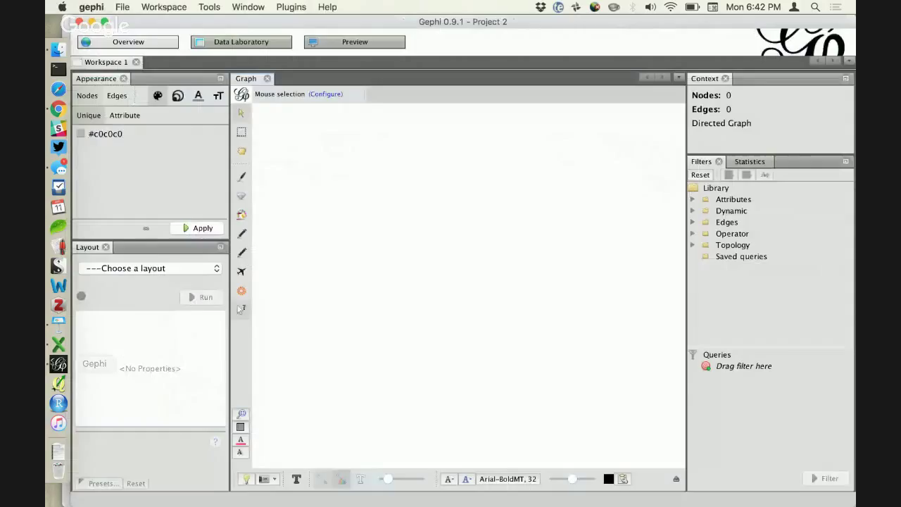
# Open the recent project SciAm-network-1846to1856.gephi, discarding the current project without saving.
pyautogui.click(122, 6)
pyautogui.moveTo(155, 47)
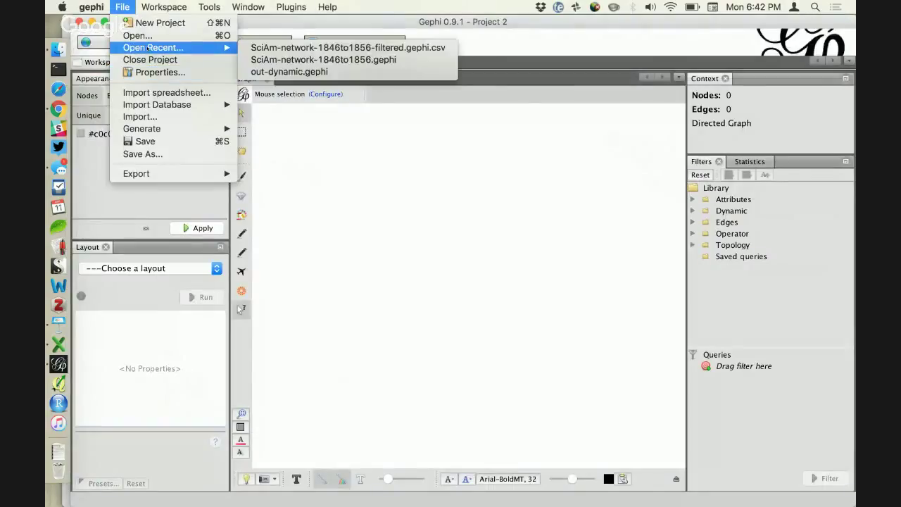
pyautogui.click(280, 60)
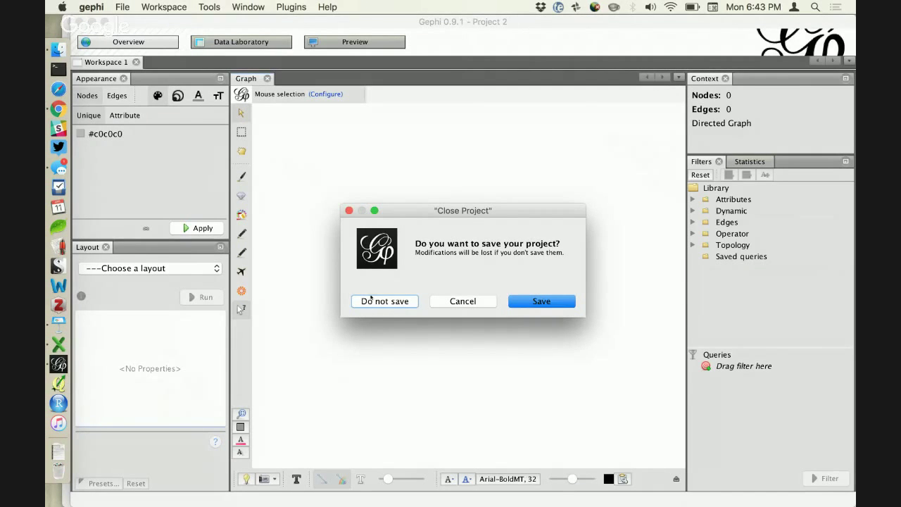
pyautogui.click(371, 301)
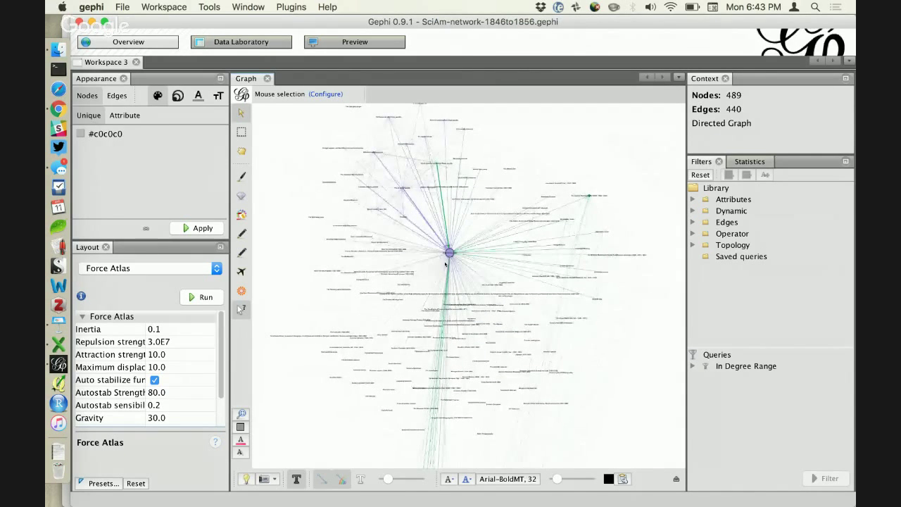
# Examine the Scientific American node at the centre of the graph and the edges that run into it.
pyautogui.scroll(5, 448, 255)
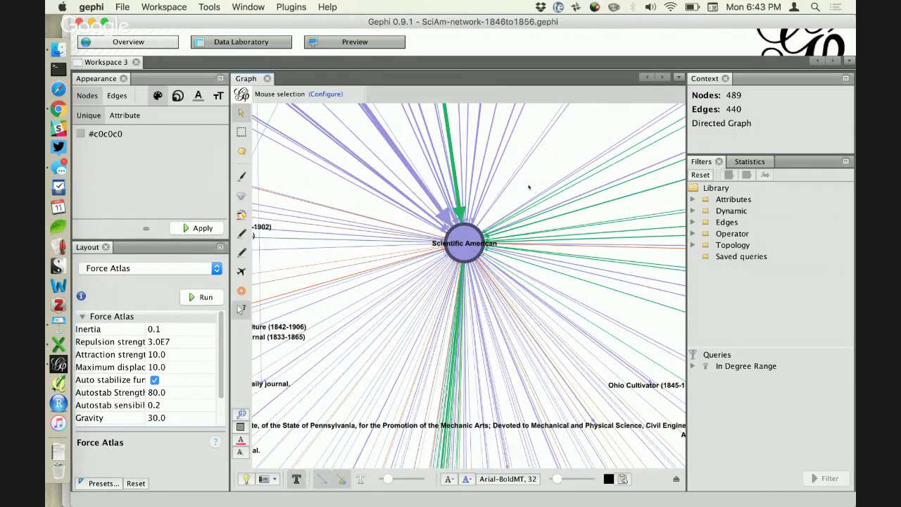
pyautogui.scroll(-3, 527, 194)
pyautogui.hscroll(2, 536, 187)
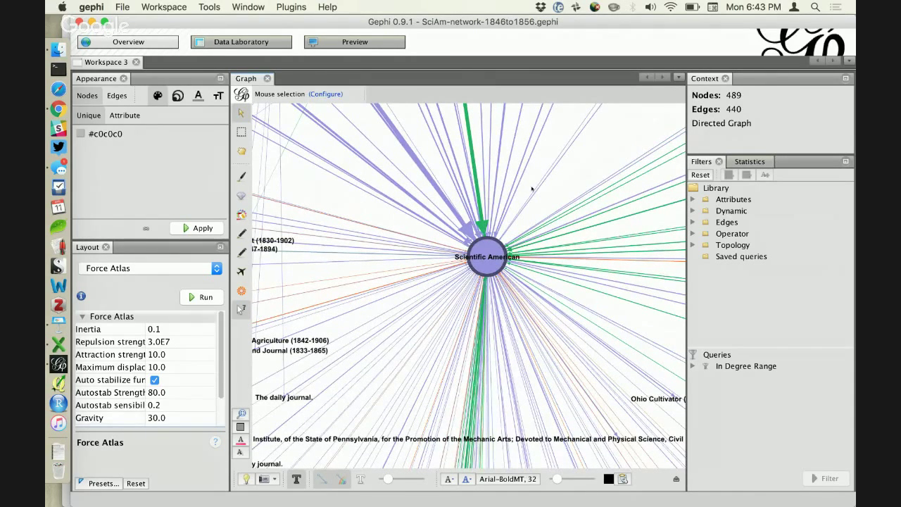
# Switch to Keynote and show the green British newspaper network, the Living Age magazine cluster and the multicoloured Viral Texts network slides.
pyautogui.click(58, 324)
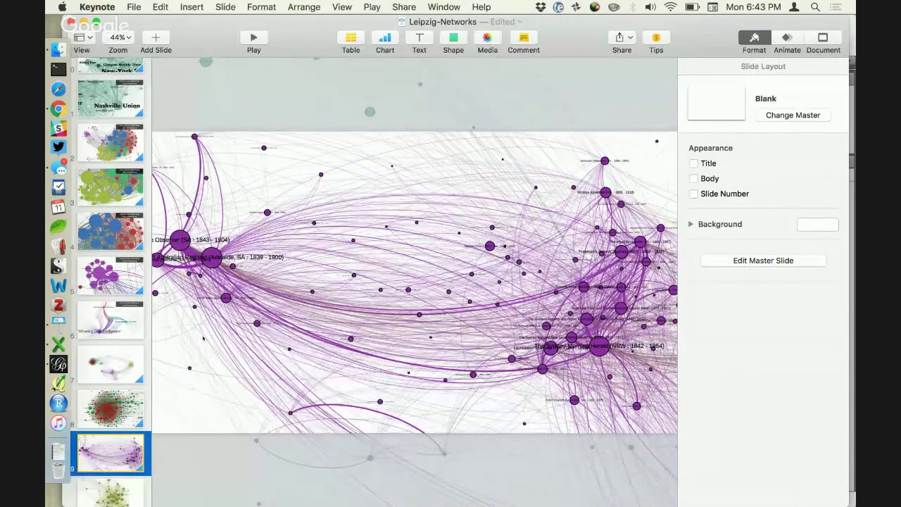
pyautogui.press('Down')
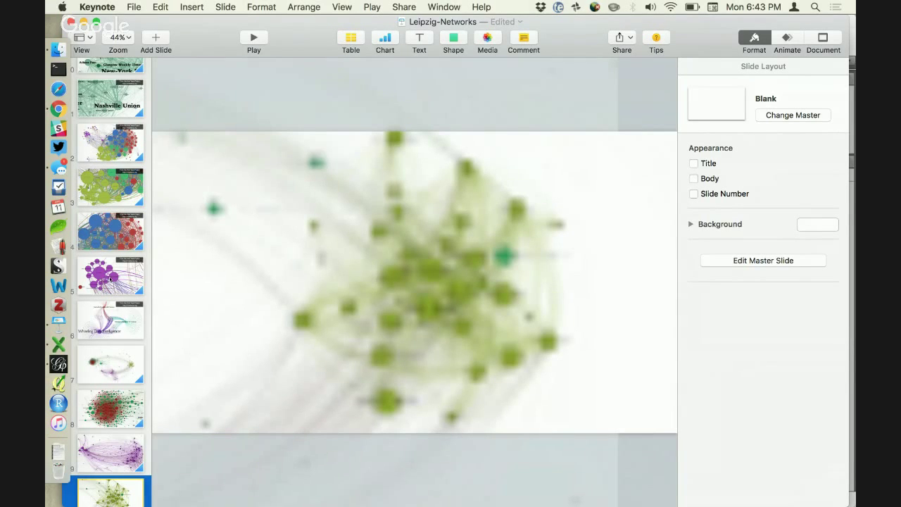
pyautogui.press('super+Tab')
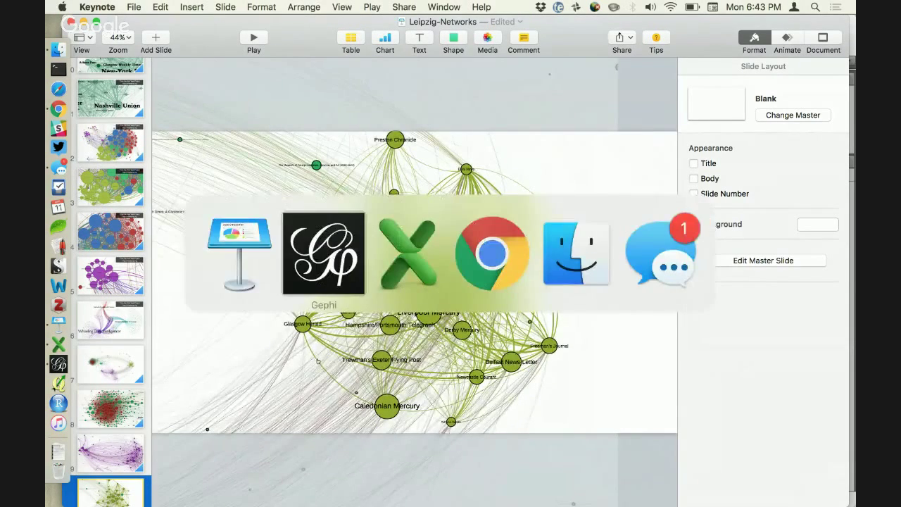
pyautogui.press('super+shift+Tab')
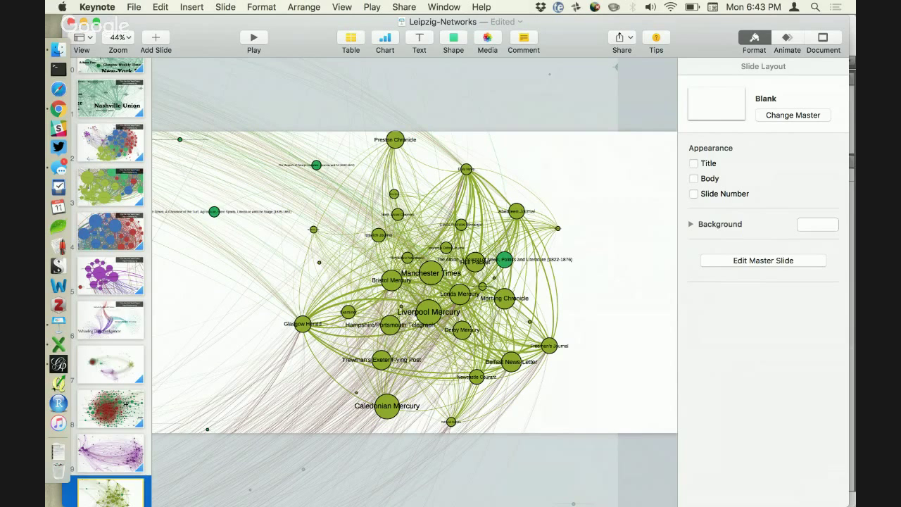
pyautogui.click(118, 284)
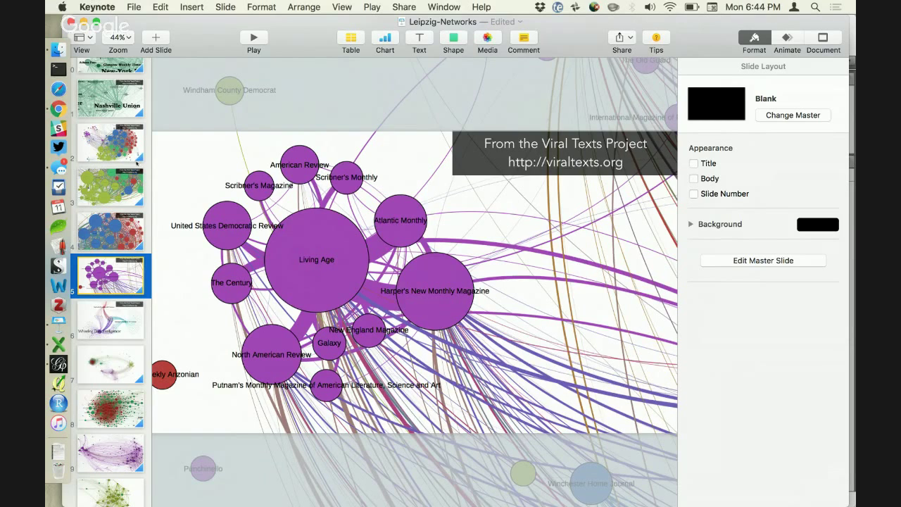
pyautogui.click(135, 163)
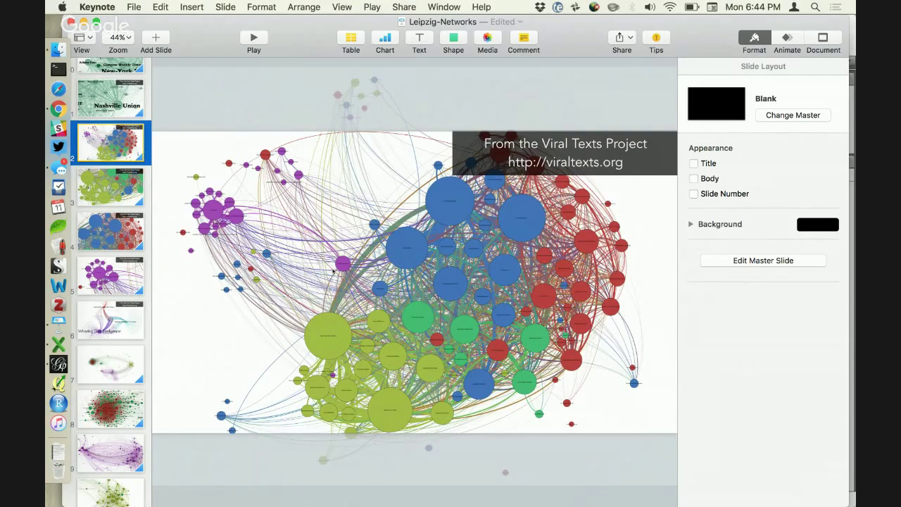
# Switch back to Gephi and examine the overall network before focusing on the connections around Scientific American.
pyautogui.press('super+Tab')
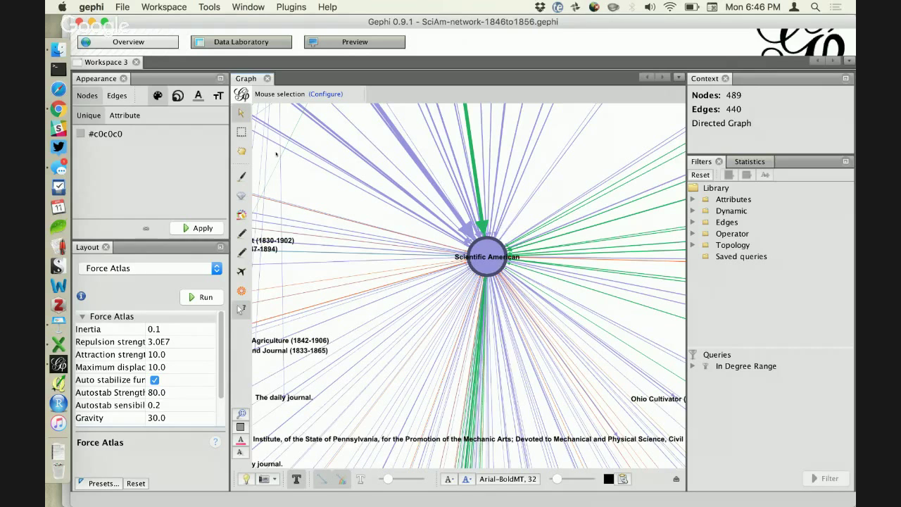
pyautogui.scroll(-5, 473, 280)
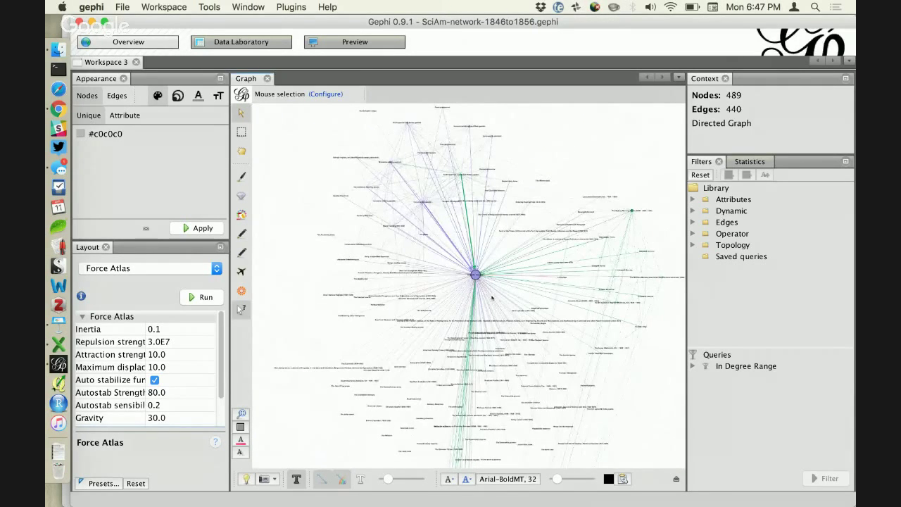
pyautogui.scroll(3, 494, 284)
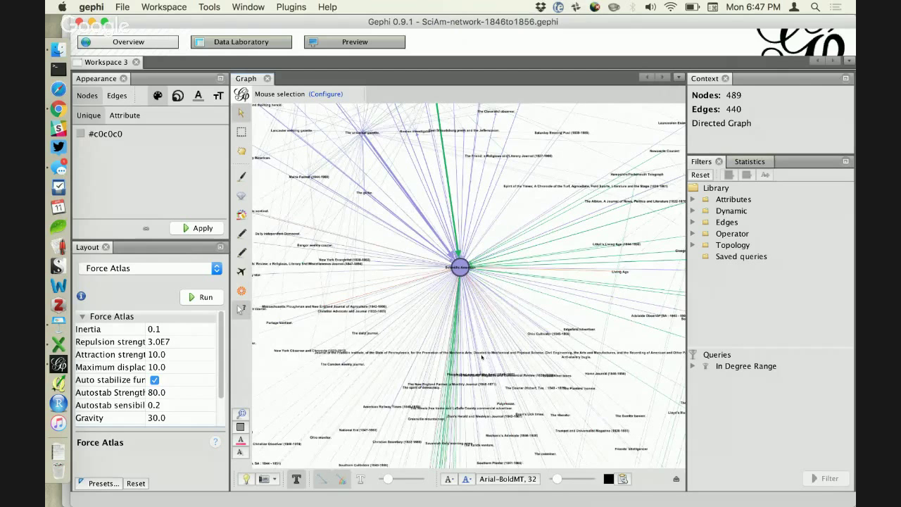
# Check the nodes data table, return to the graph and show the network statistics while pointing out the Scientific American node.
pyautogui.click(260, 46)
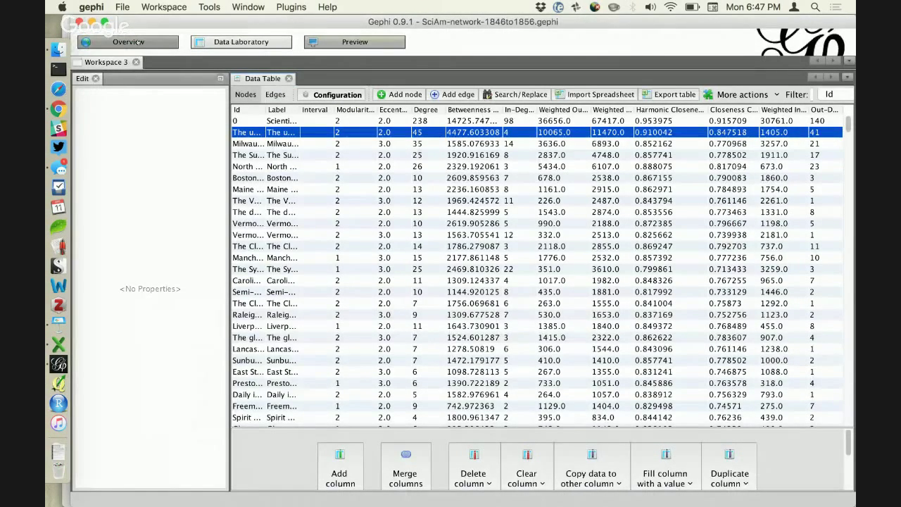
pyautogui.click(138, 42)
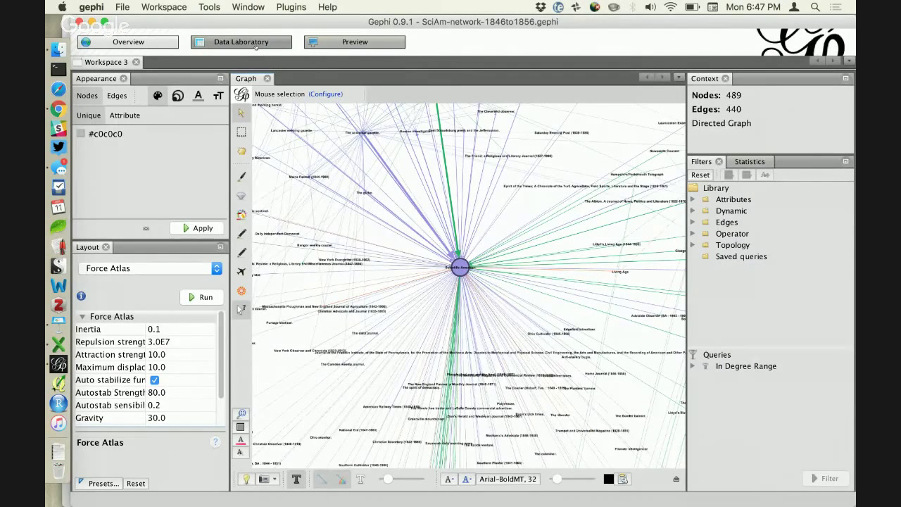
pyautogui.click(748, 162)
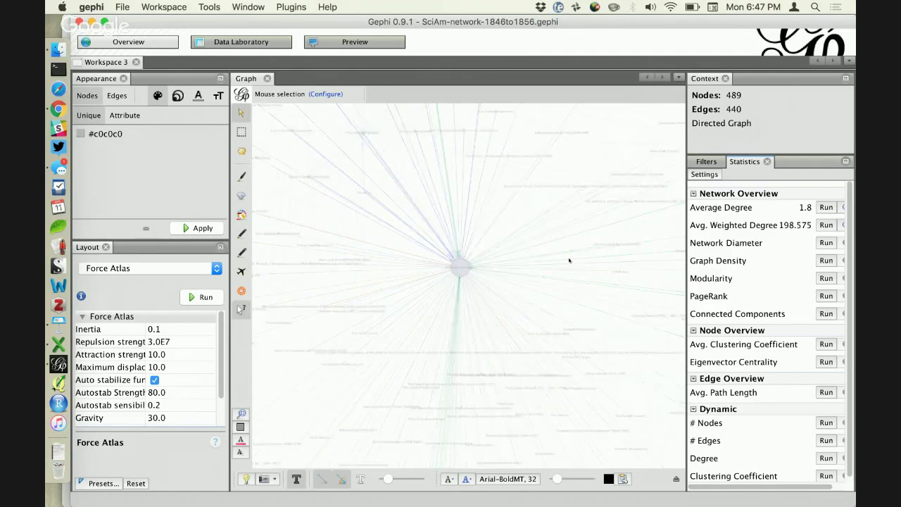
pyautogui.click(460, 269)
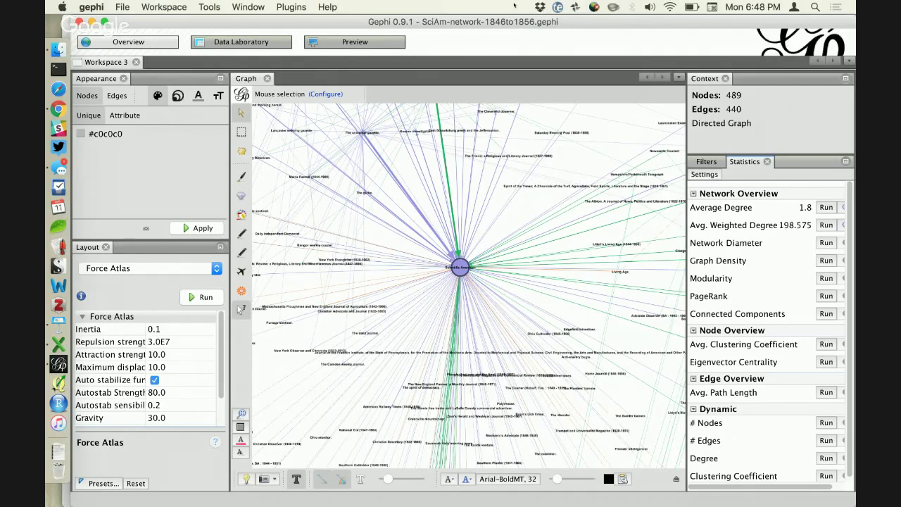
# Widen the Betweenness Centrality and Label columns and narrow the Id column in the nodes data table, and return to the graph.
pyautogui.click(236, 44)
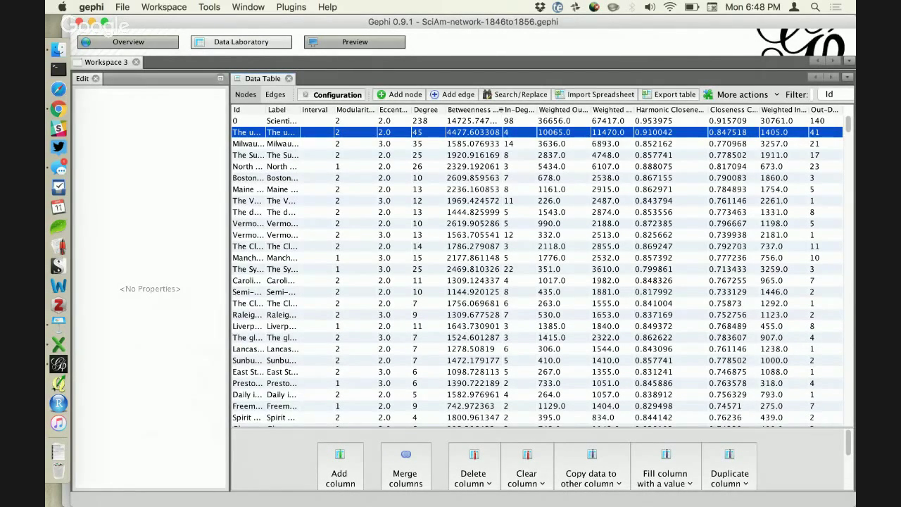
pyautogui.moveTo(503, 110); pyautogui.dragTo(518, 118)
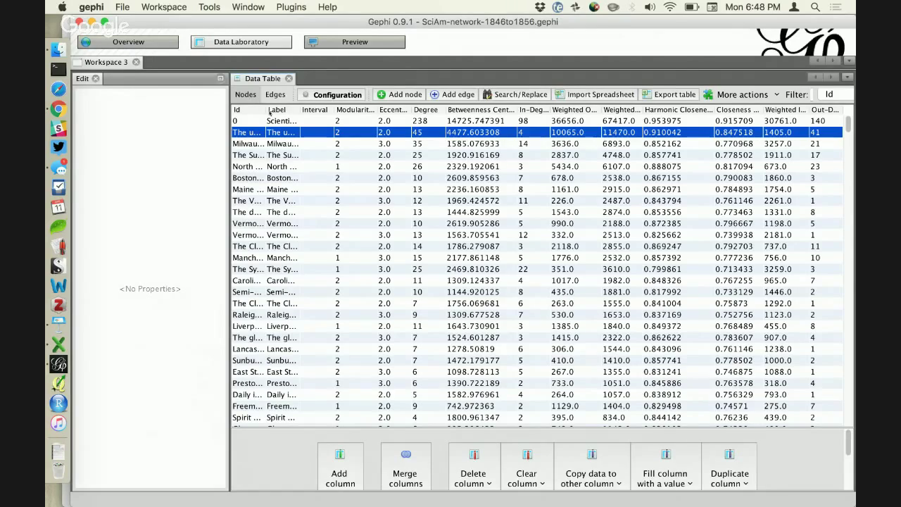
pyautogui.moveTo(265, 107); pyautogui.dragTo(407, 111)
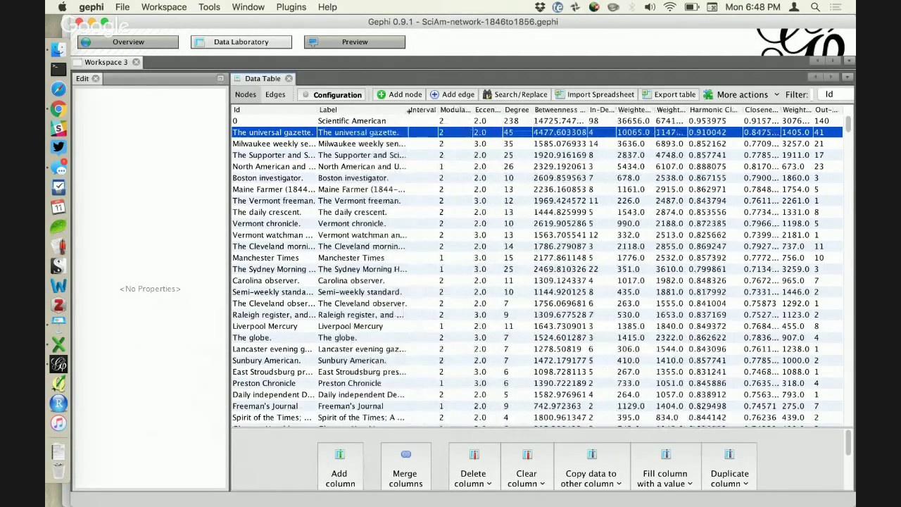
pyautogui.moveTo(315, 107); pyautogui.dragTo(261, 109)
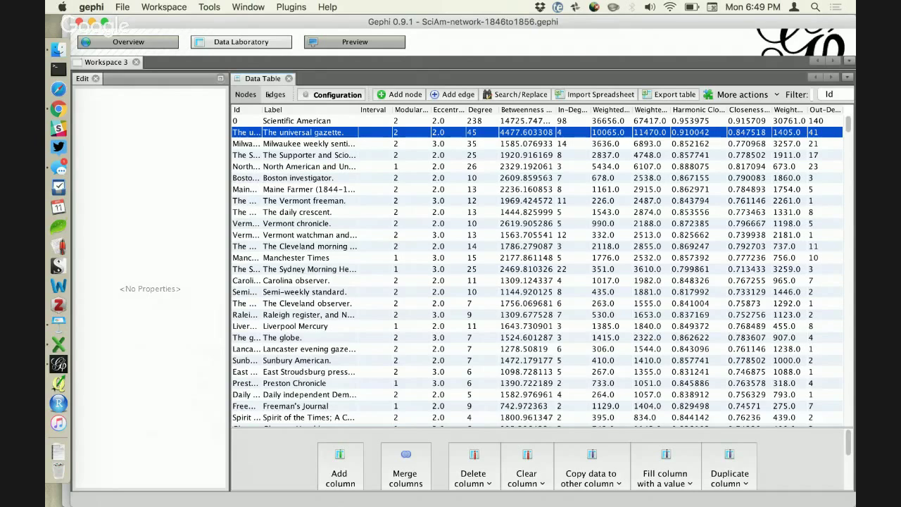
pyautogui.click(128, 42)
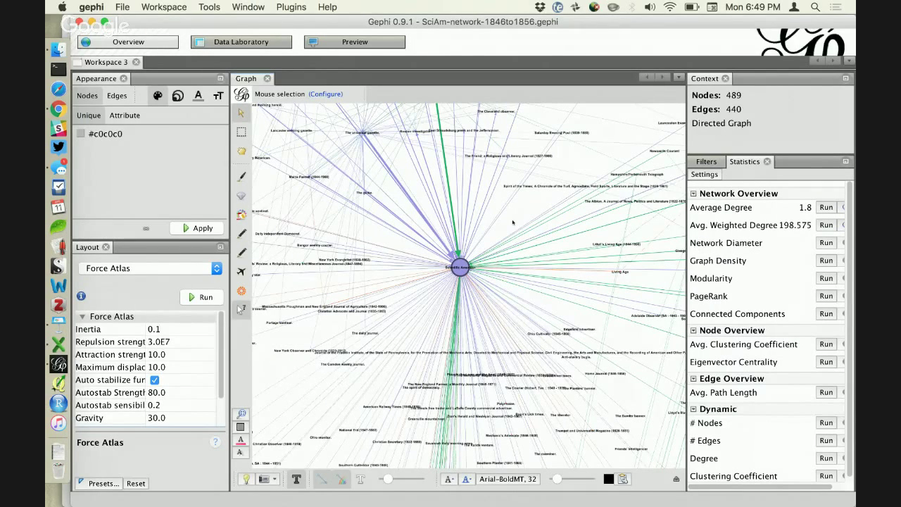
# Look over the degree values in the nodes data table and return to the graph, raising the sound volume.
pyautogui.click(240, 42)
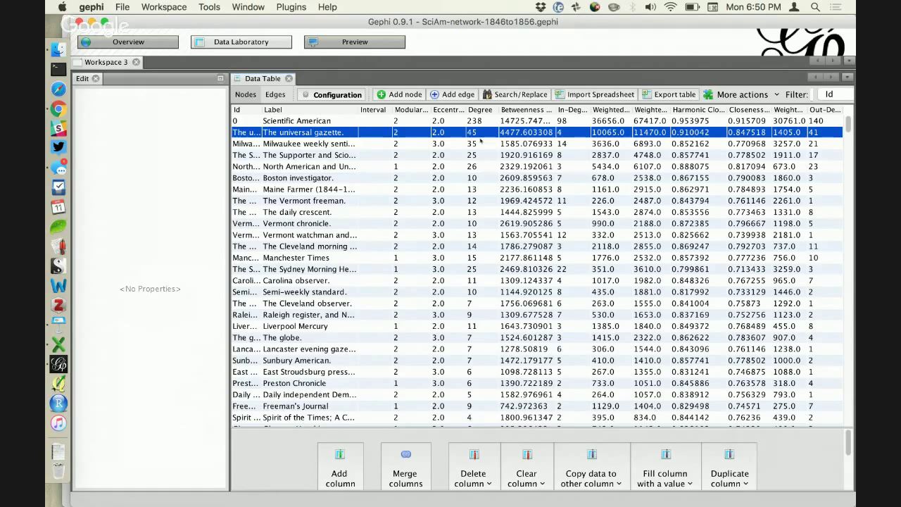
pyautogui.click(154, 43)
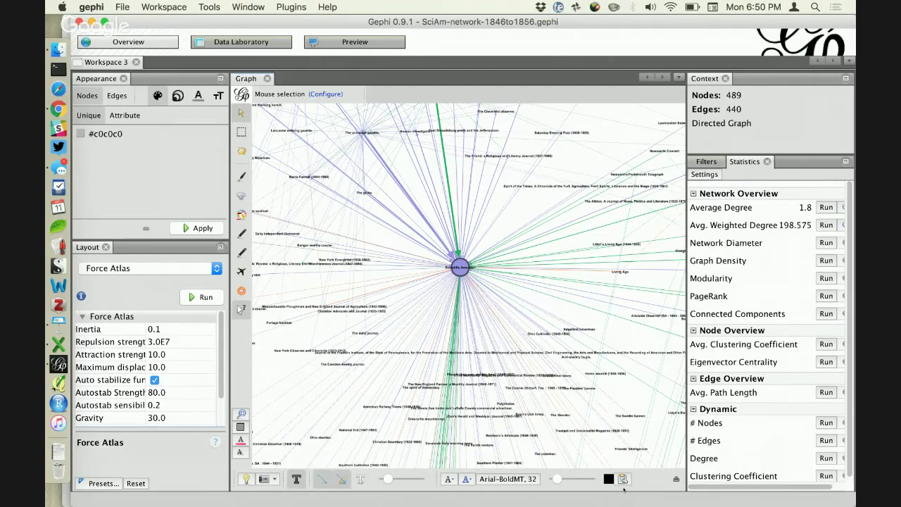
pyautogui.press('XF86AudioRaiseVolume')
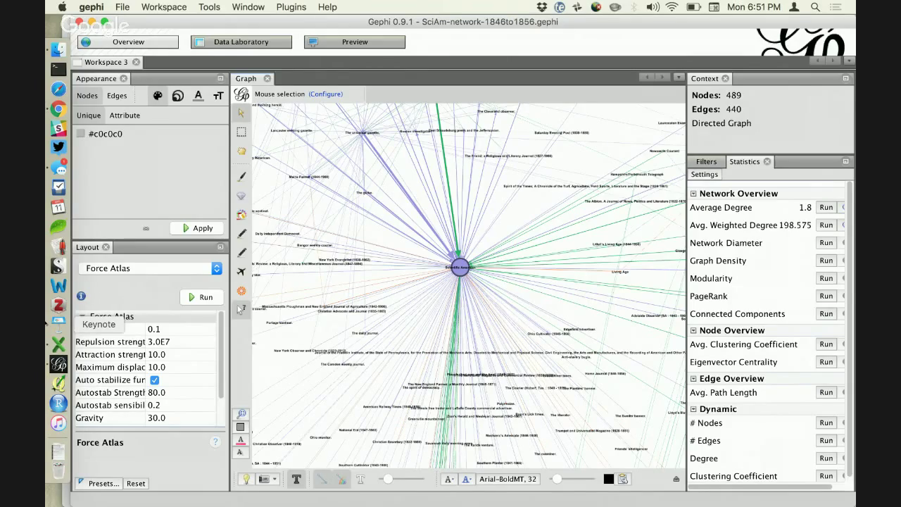
# Switch to Keynote and play the slideshow from the slide with the Nodes table and Edges Table.
pyautogui.click(59, 322)
pyautogui.scroll(-10, 110, 282)
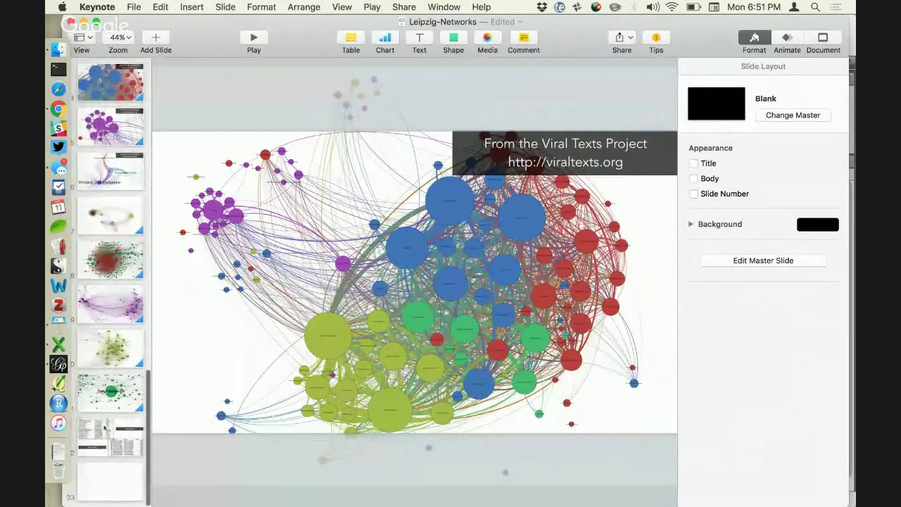
pyautogui.click(110, 436)
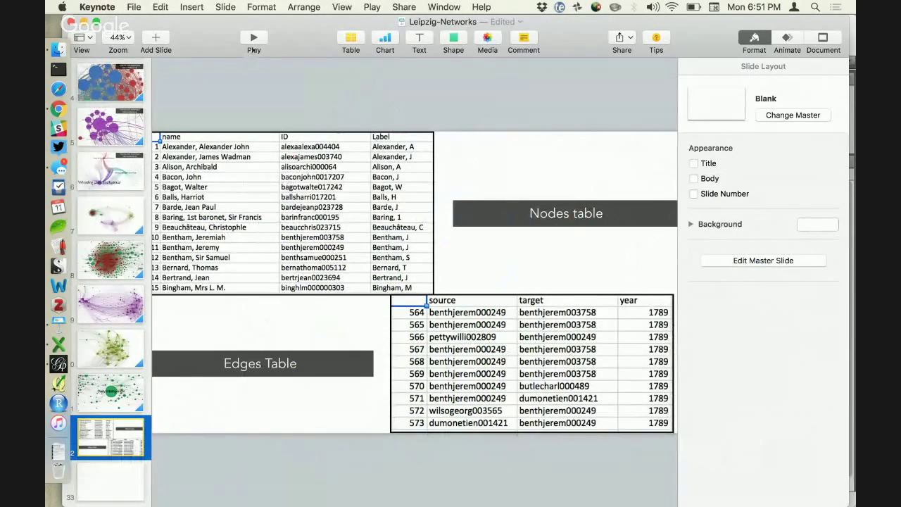
pyautogui.click(255, 37)
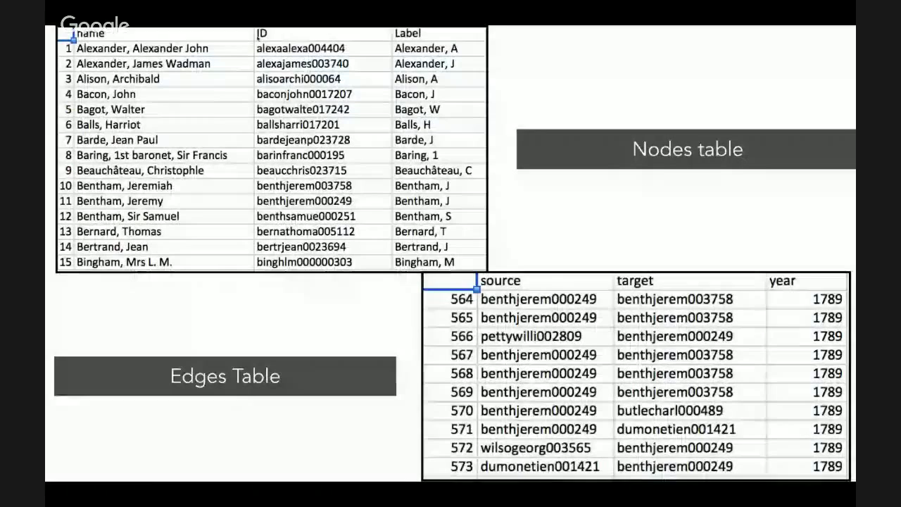
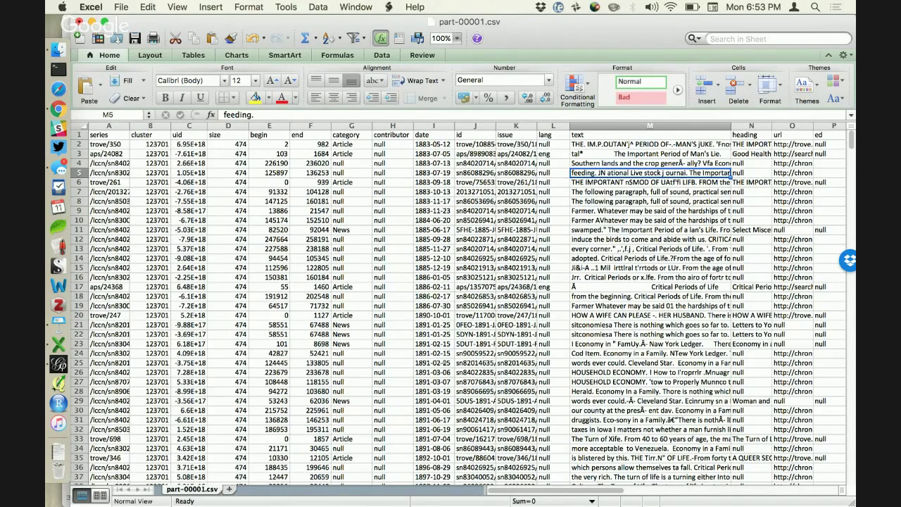
# Highlight the cluster cells B2 to B44 to point out the records that share cluster number 123701.
pyautogui.click(150, 182)
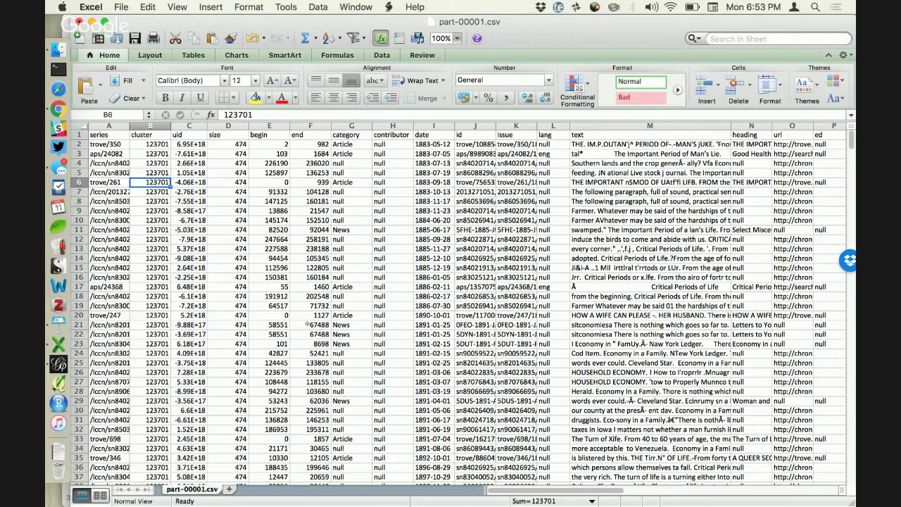
pyautogui.click(153, 163)
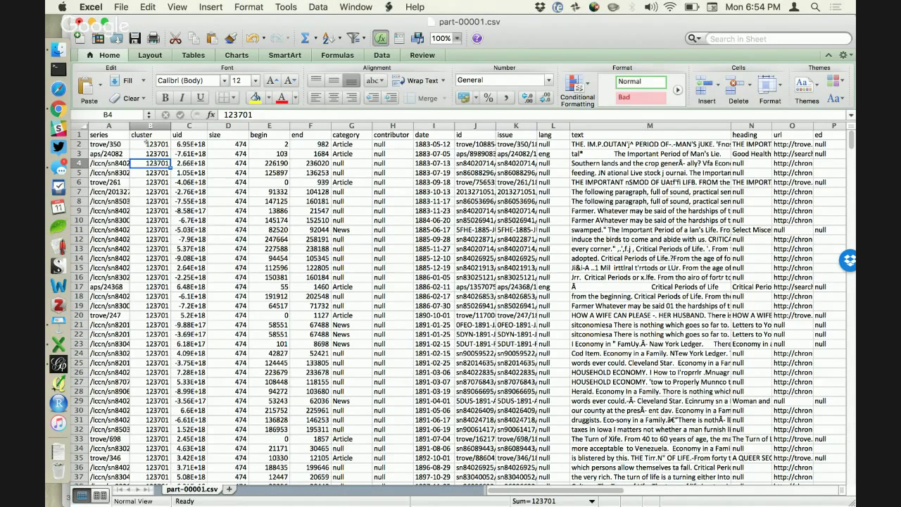
pyautogui.moveTo(145, 143); pyautogui.dragTo(161, 429)
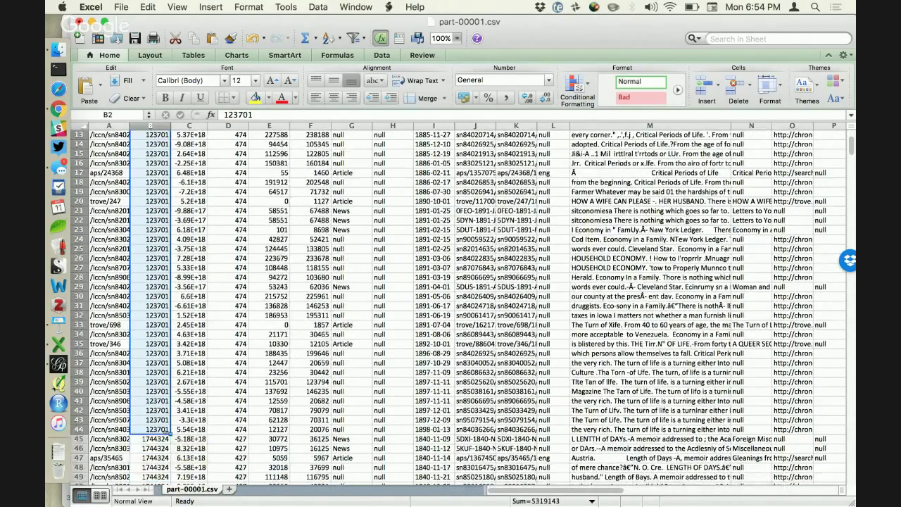
pyautogui.scroll(6, 182, 420)
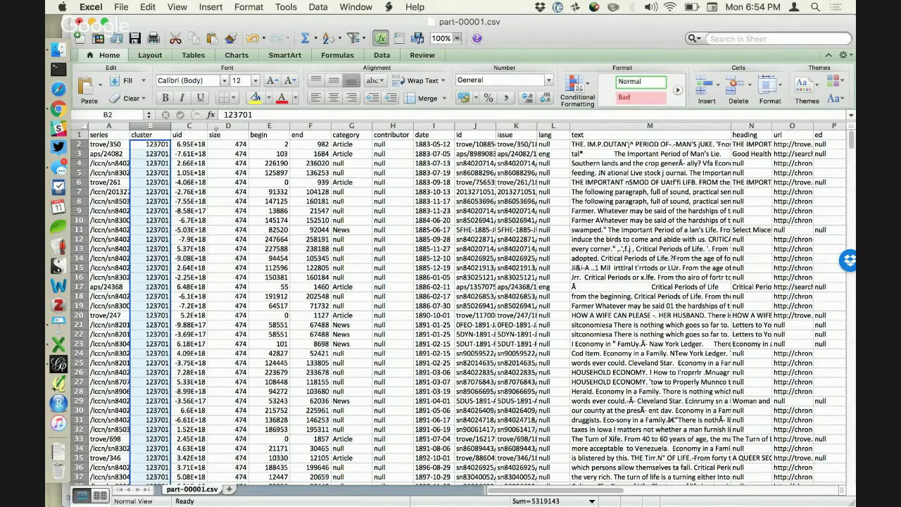
pyautogui.click(162, 146)
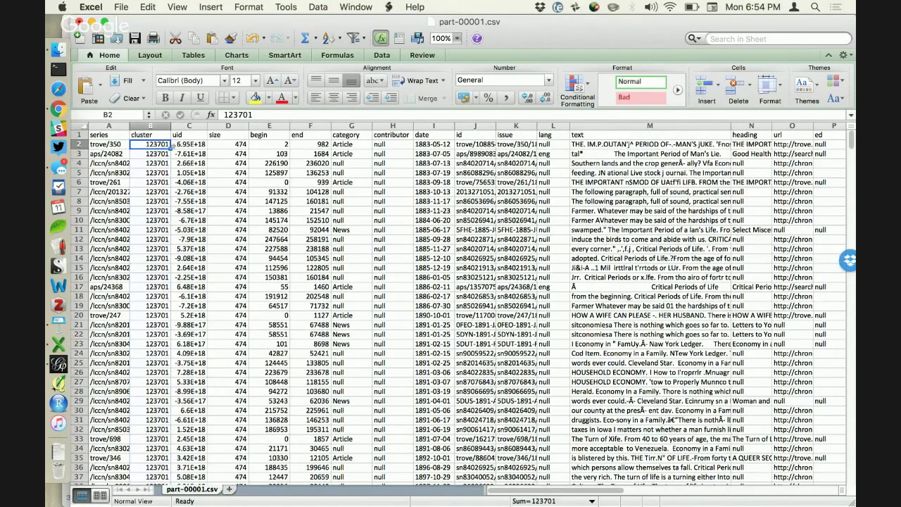
# Highlight rows 2, 3 and 4 one after another to point out individual reprint records of the same cluster.
pyautogui.click(79, 144)
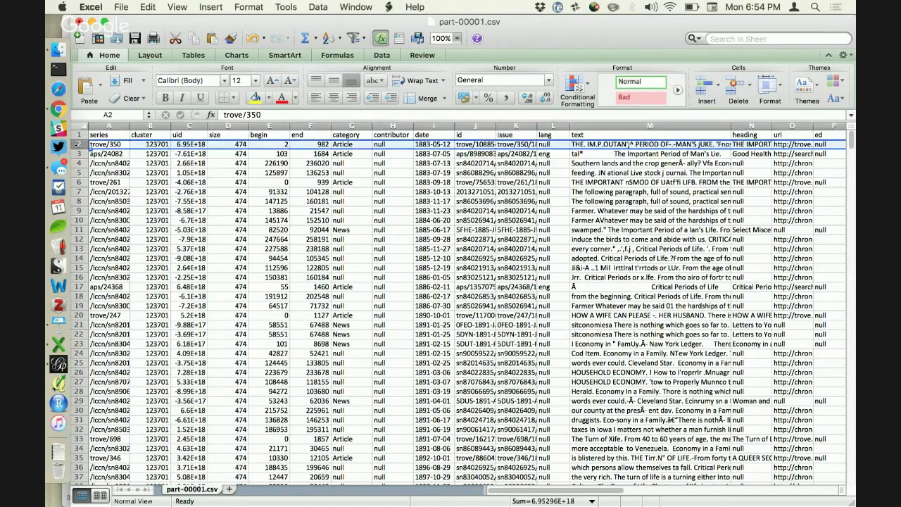
pyautogui.click(79, 154)
pyautogui.click(82, 163)
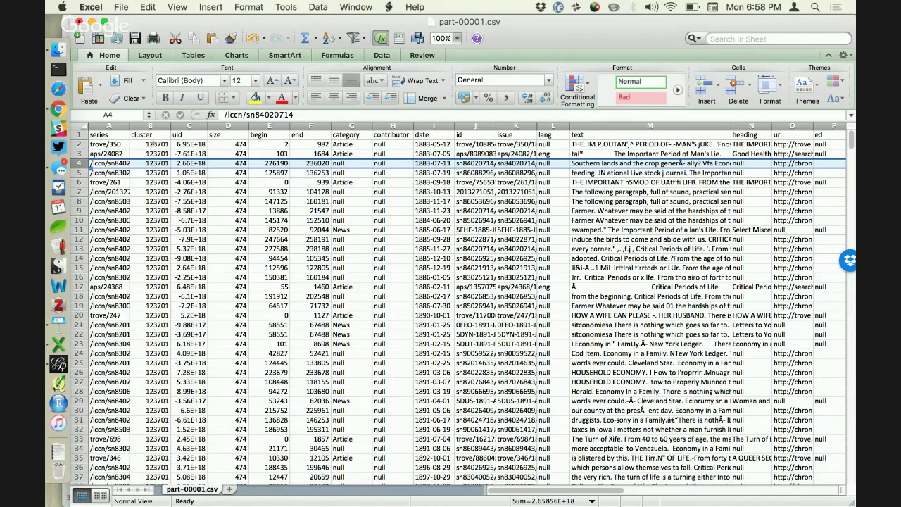
# Switch from Excel through Keynote back to the Scientific American graph in Gephi.
pyautogui.press('super+Tab')
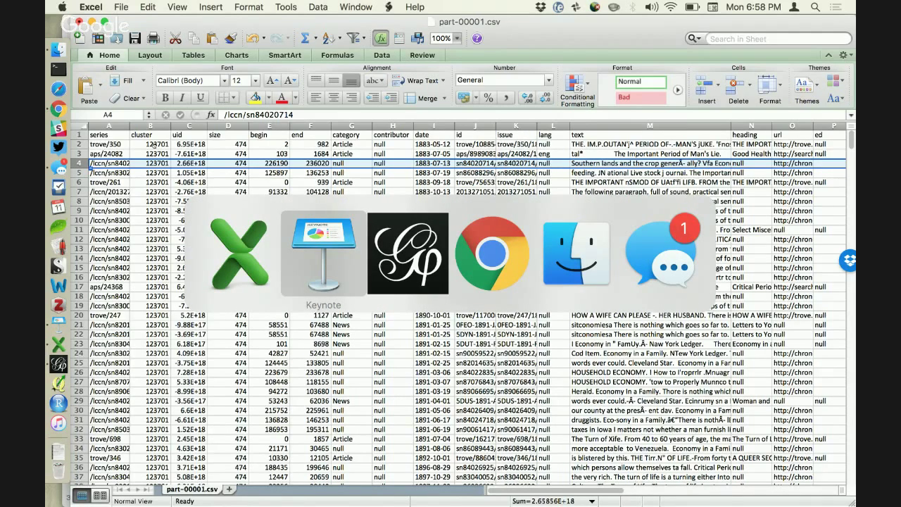
pyautogui.press('super+Tab')
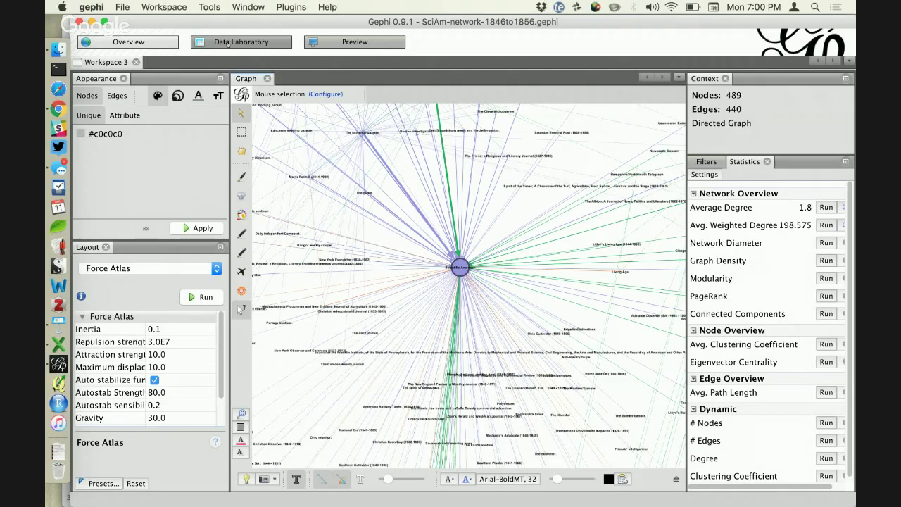
pyautogui.click(56, 169)
pyautogui.press('super+Tab')
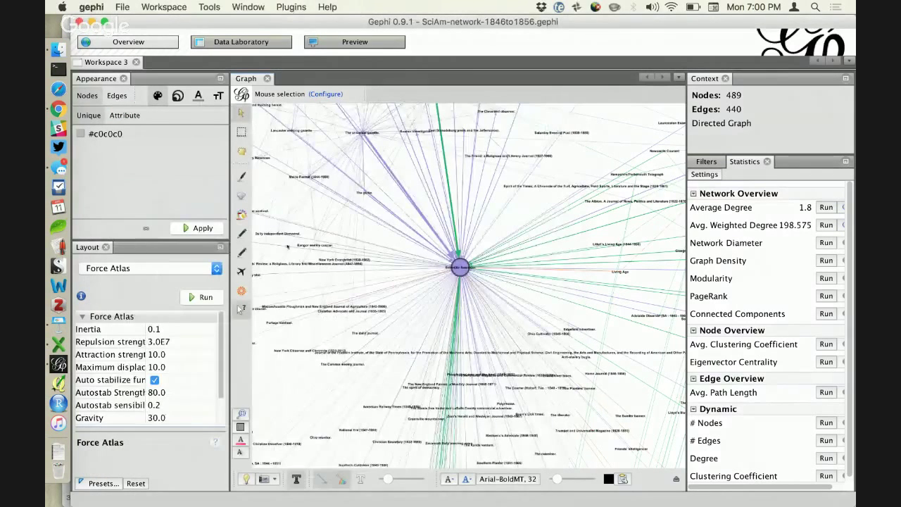